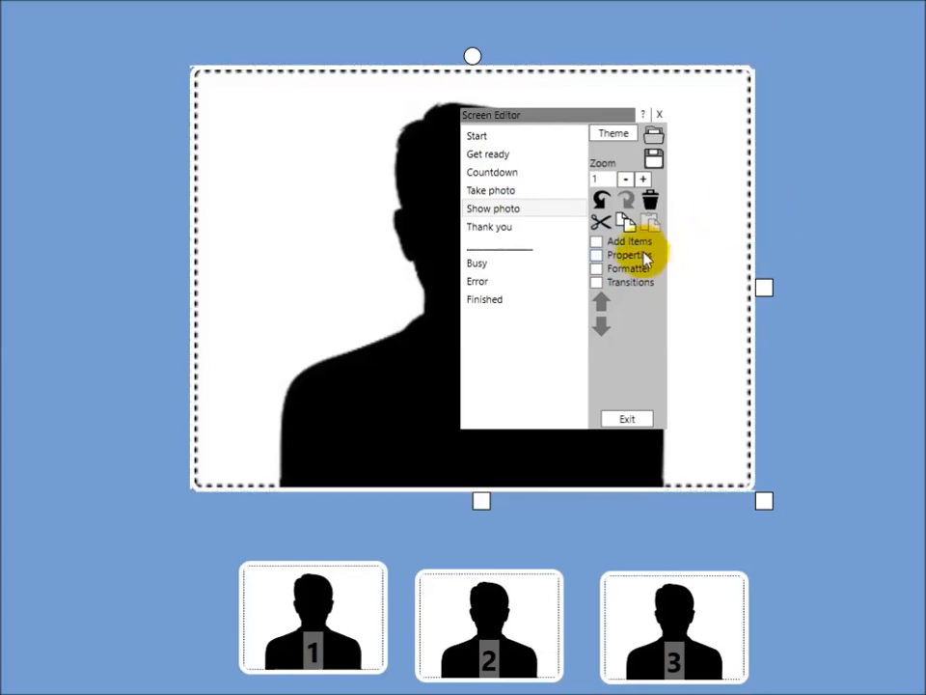
- Add the purple fireworks image with yellow stars from the Stars category to the Show photo screen
click(633, 241)
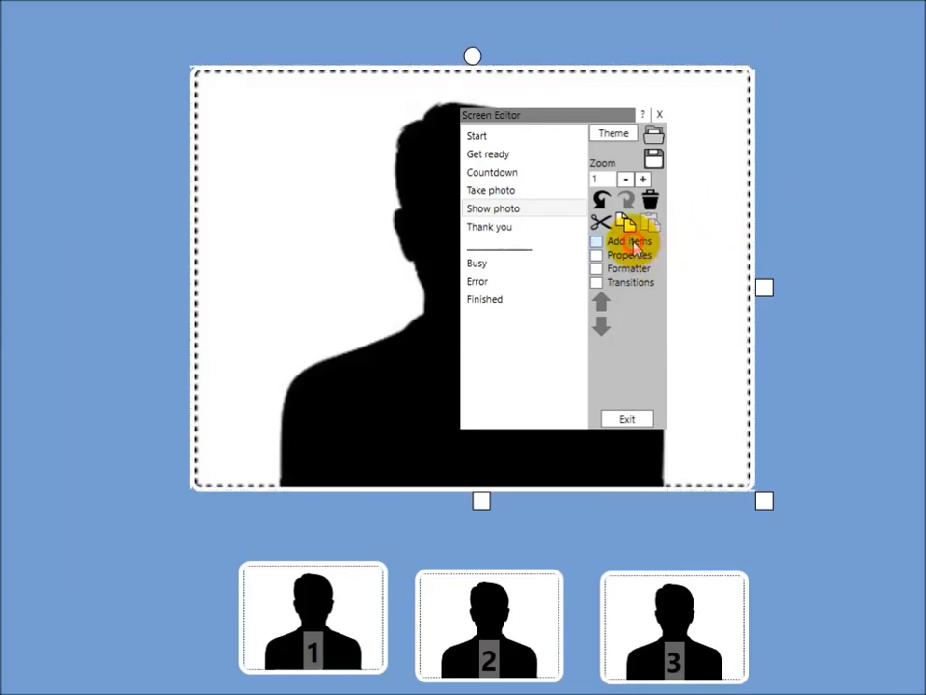
drag(134, 259, 301, 136)
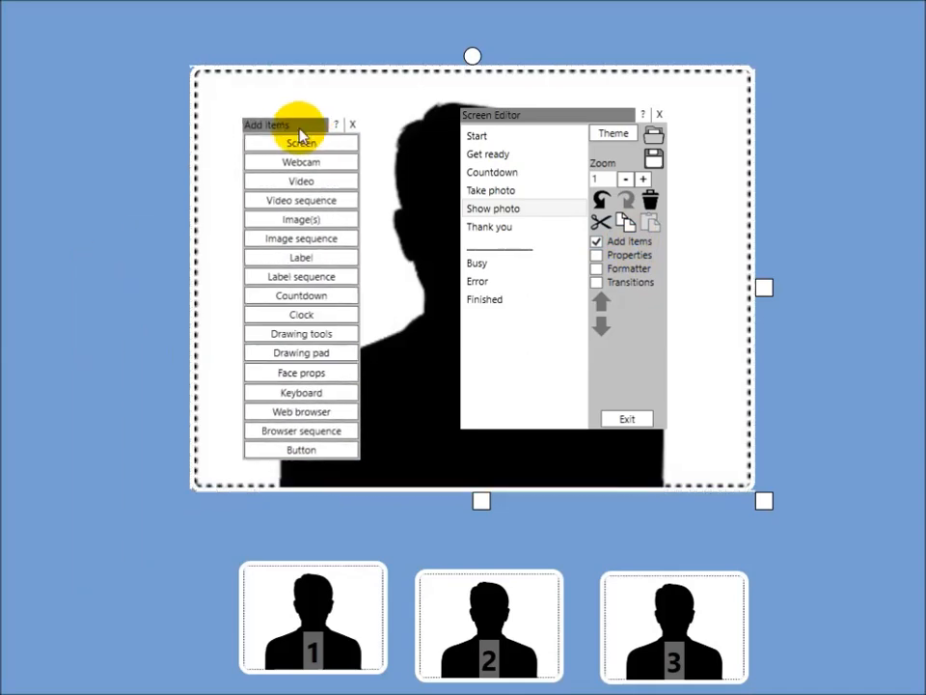
click(323, 221)
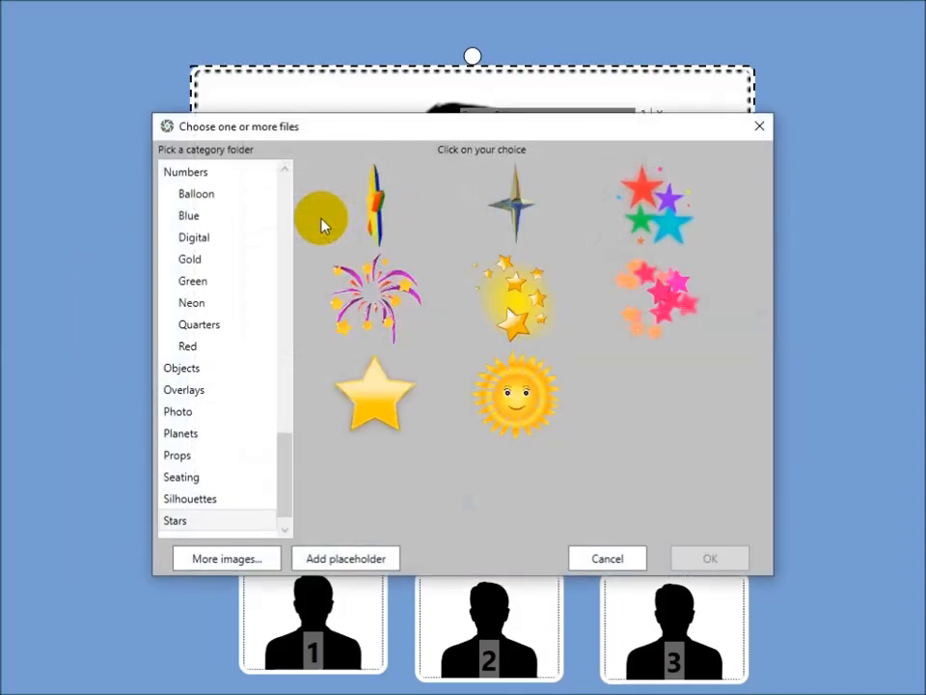
click(184, 521)
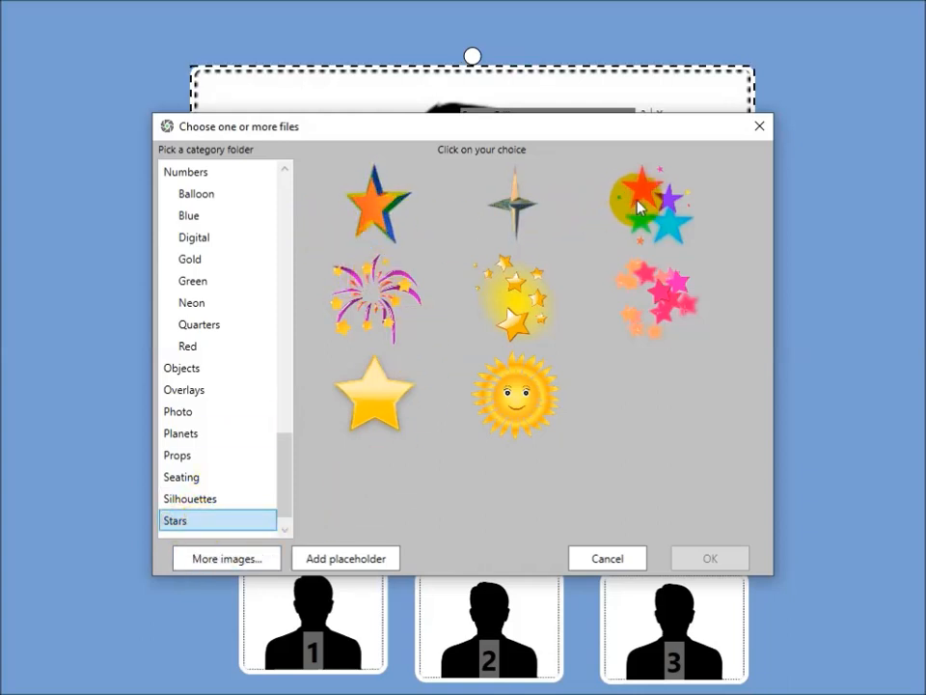
click(384, 304)
click(710, 560)
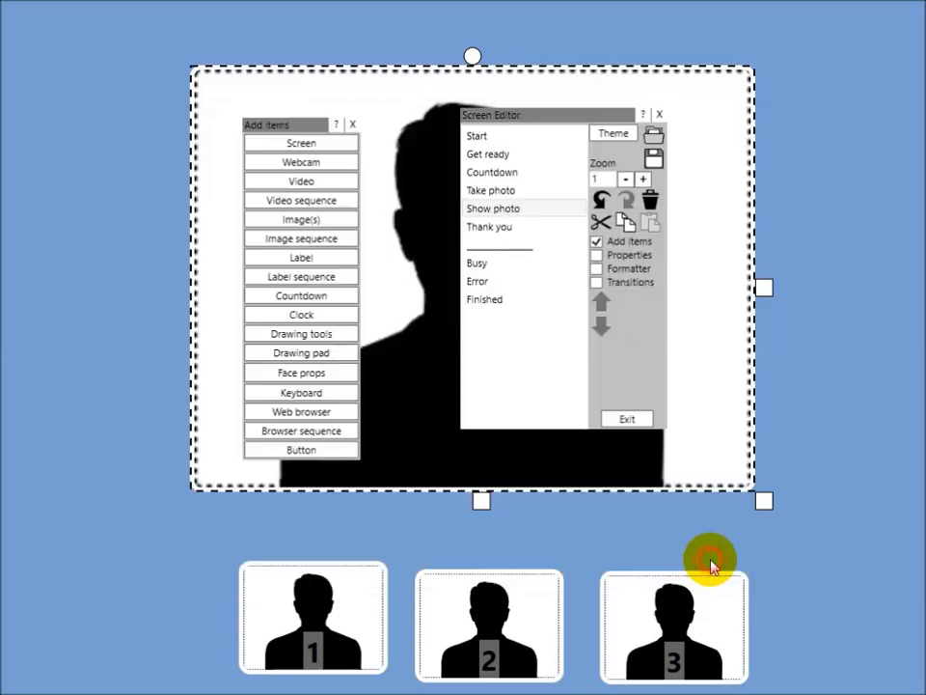
- Shrink the fireworks image and place it in the blue area to the right of the main photo's upper corner
drag(432, 350, 823, 223)
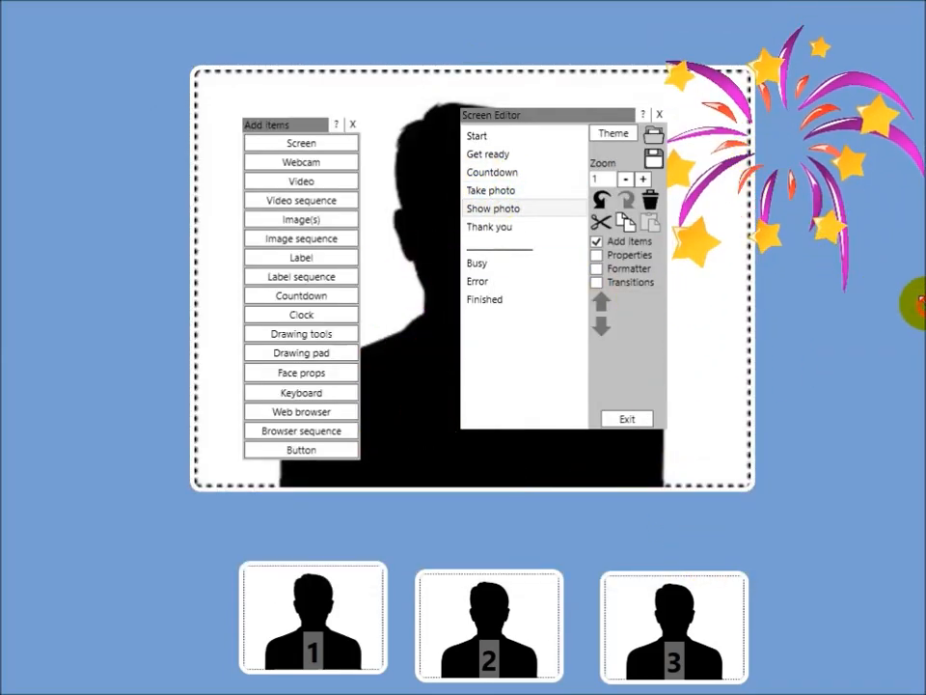
drag(922, 304, 858, 244)
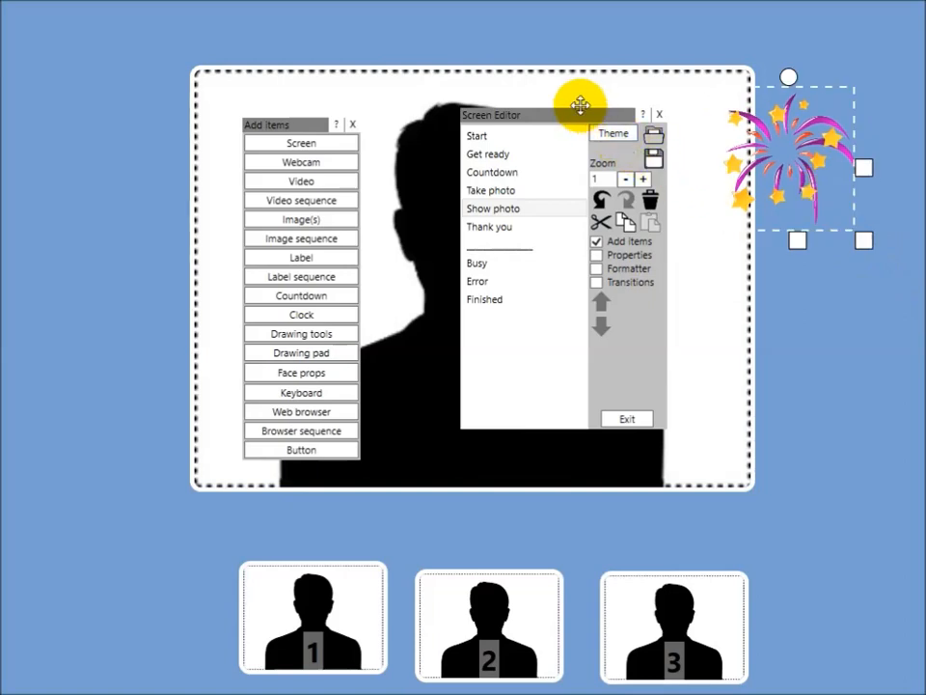
drag(585, 117, 184, 380)
drag(786, 168, 673, 154)
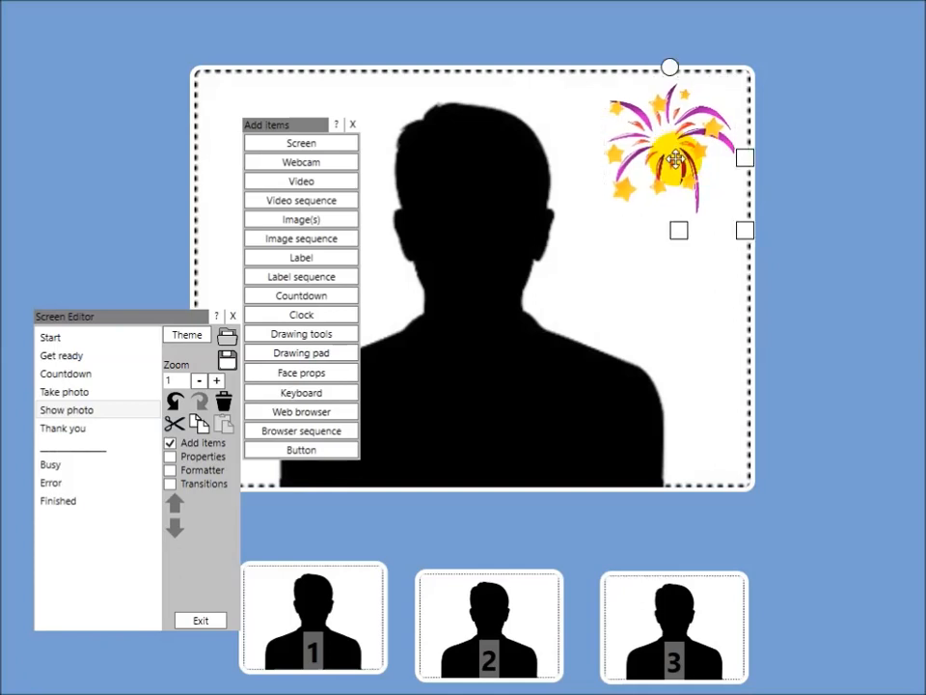
drag(671, 159, 836, 147)
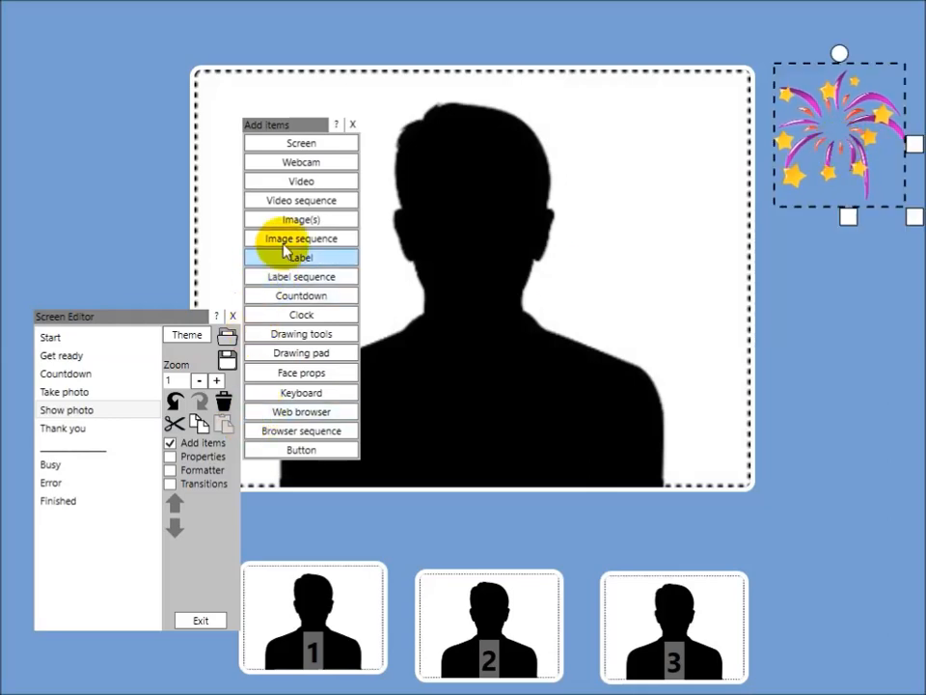
- Add the red, blue and orange single-balloon images from the Celebration category
click(303, 221)
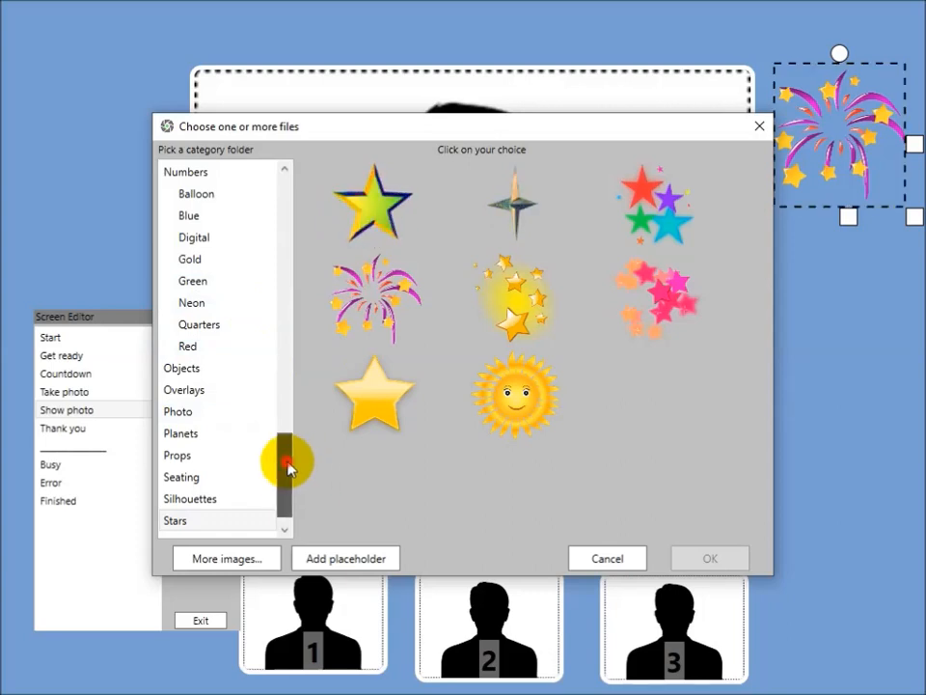
drag(286, 459, 306, 342)
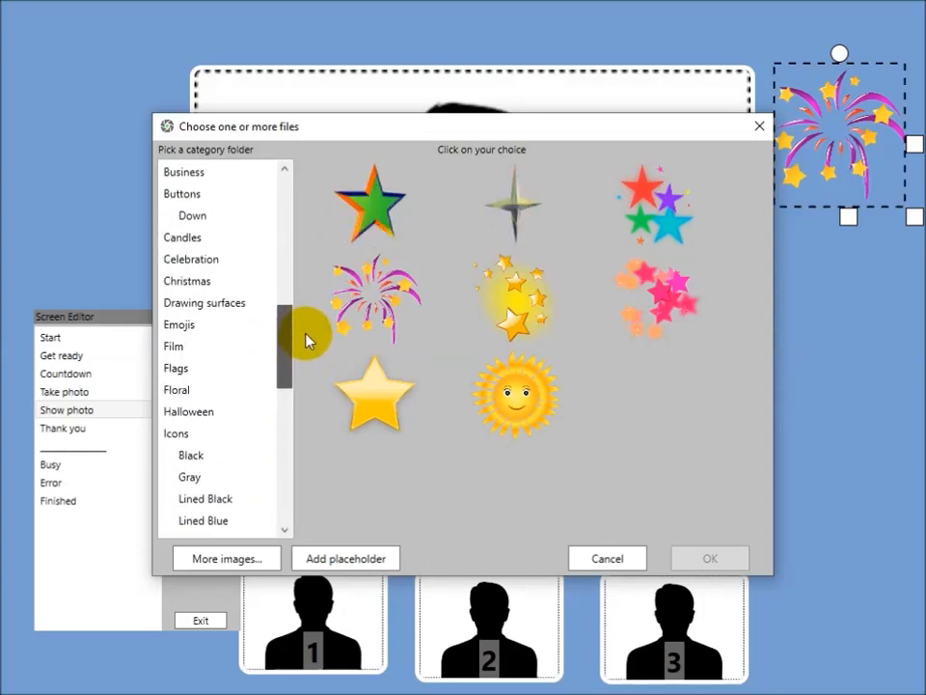
click(237, 270)
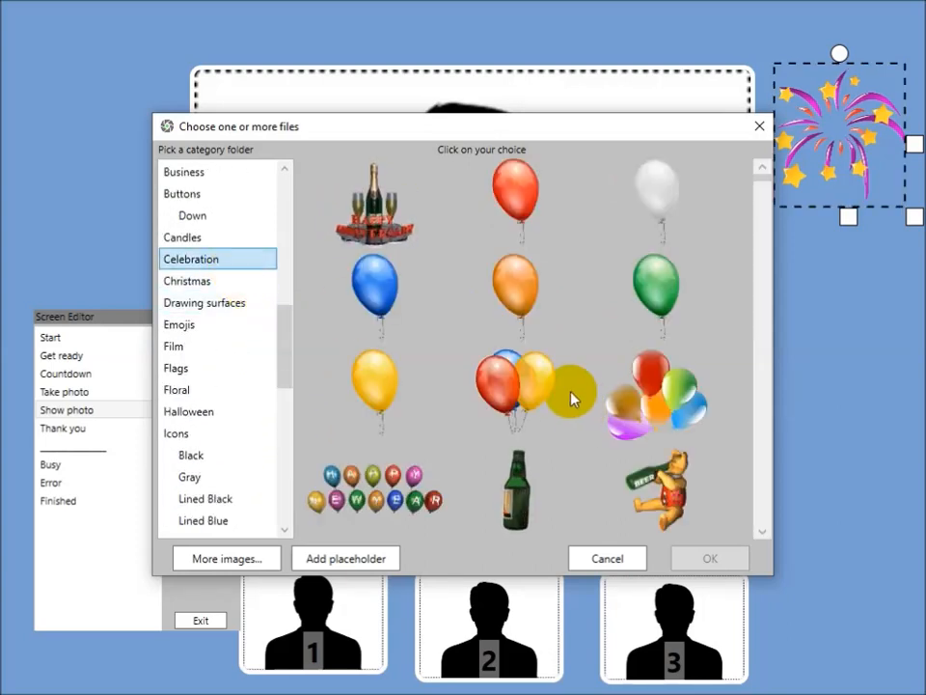
click(503, 180)
click(391, 273)
click(509, 285)
click(710, 557)
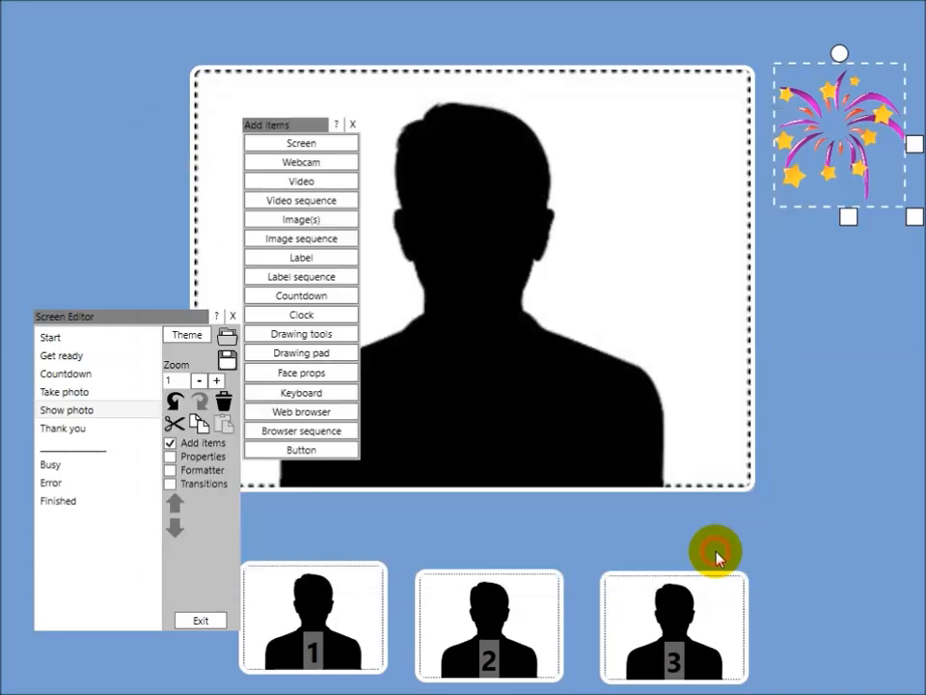
- Arrange the balloons in a column below the fireworks, beside the main photo, ordered blue, orange, red from top to bottom
drag(486, 357, 680, 410)
drag(484, 322, 850, 277)
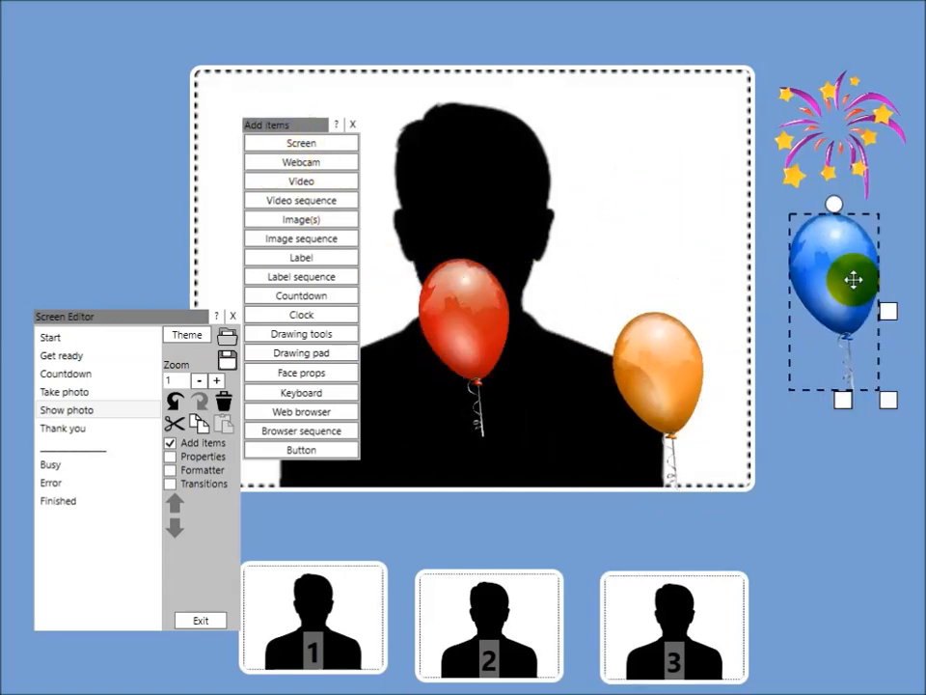
drag(693, 368, 820, 455)
drag(501, 344, 870, 643)
drag(835, 483, 851, 434)
drag(864, 302, 866, 274)
drag(860, 155, 865, 112)
drag(842, 429, 855, 449)
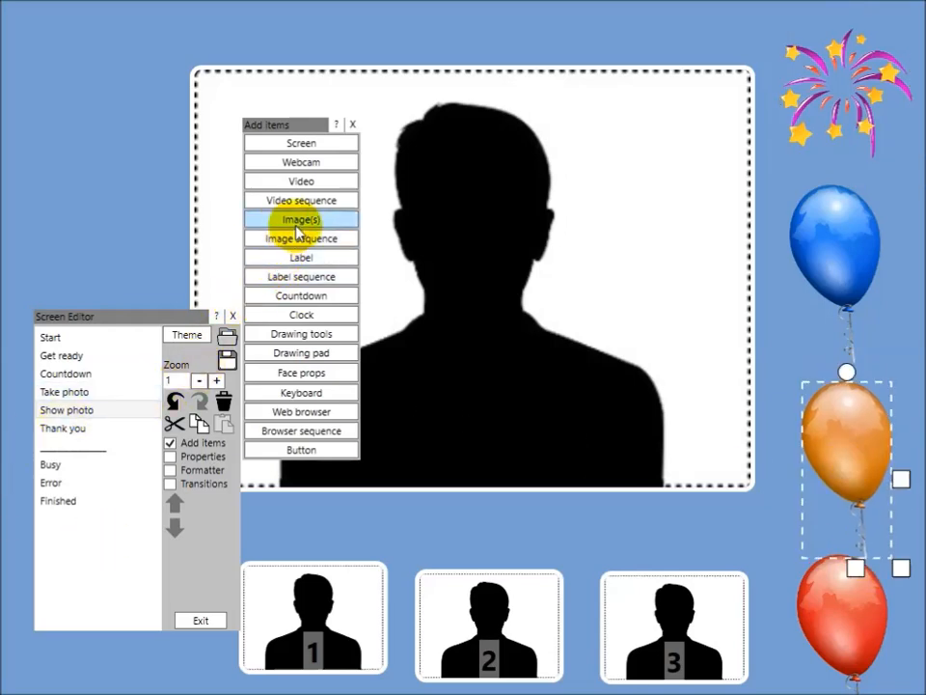
- Add the grinning, tears-of-joy and halo emoji images from the Emojis category
click(298, 232)
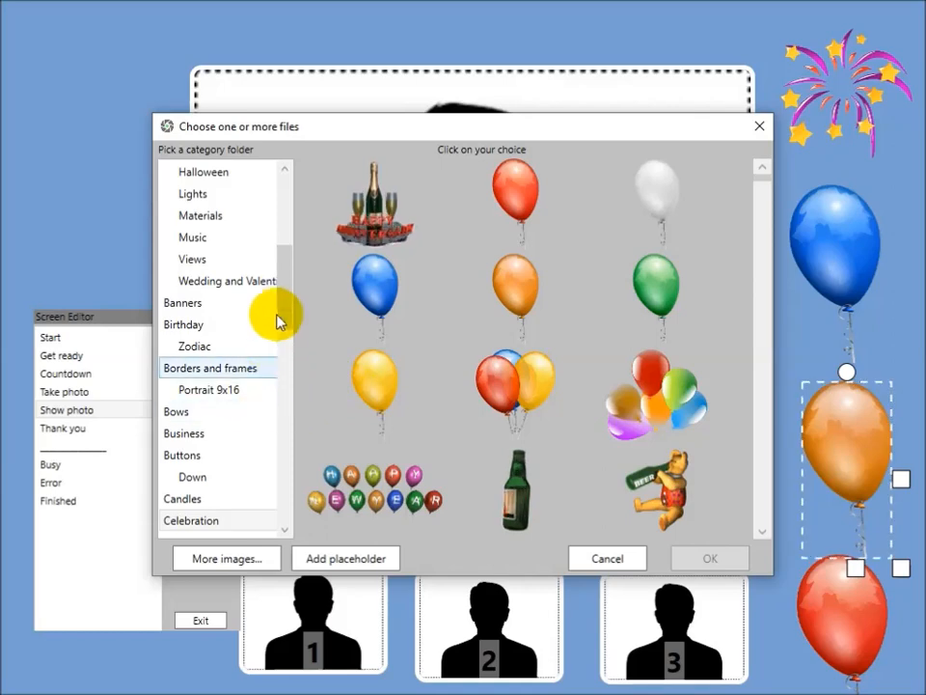
drag(288, 280, 287, 349)
click(228, 409)
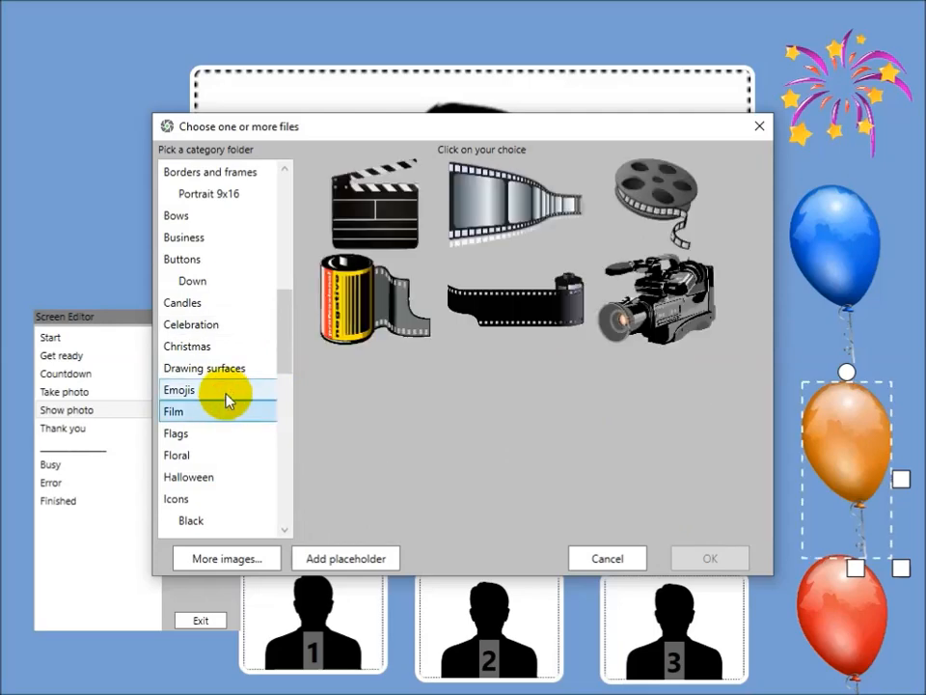
click(228, 396)
click(376, 196)
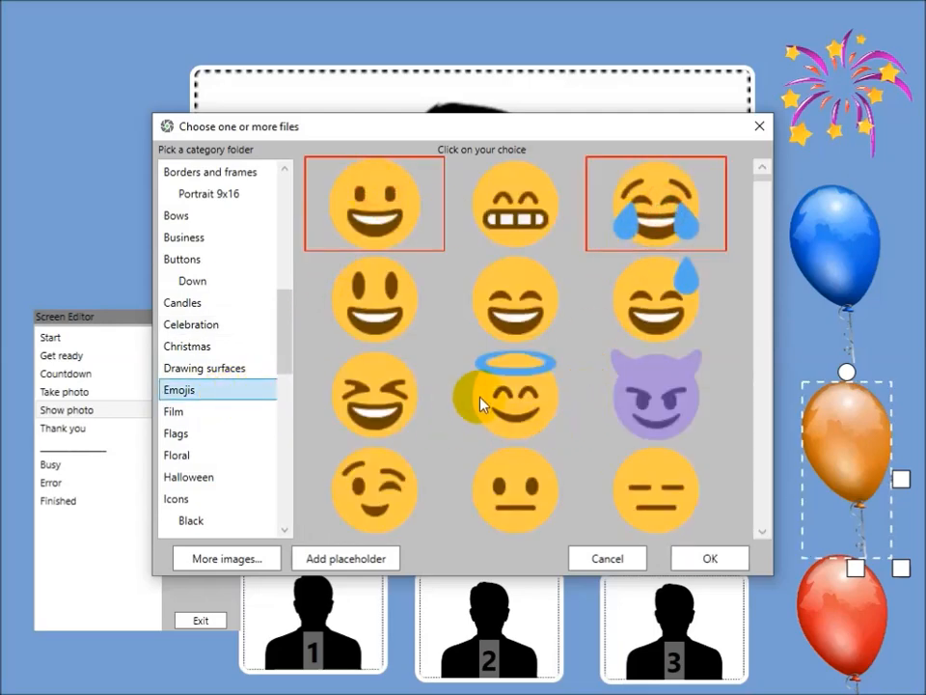
click(707, 554)
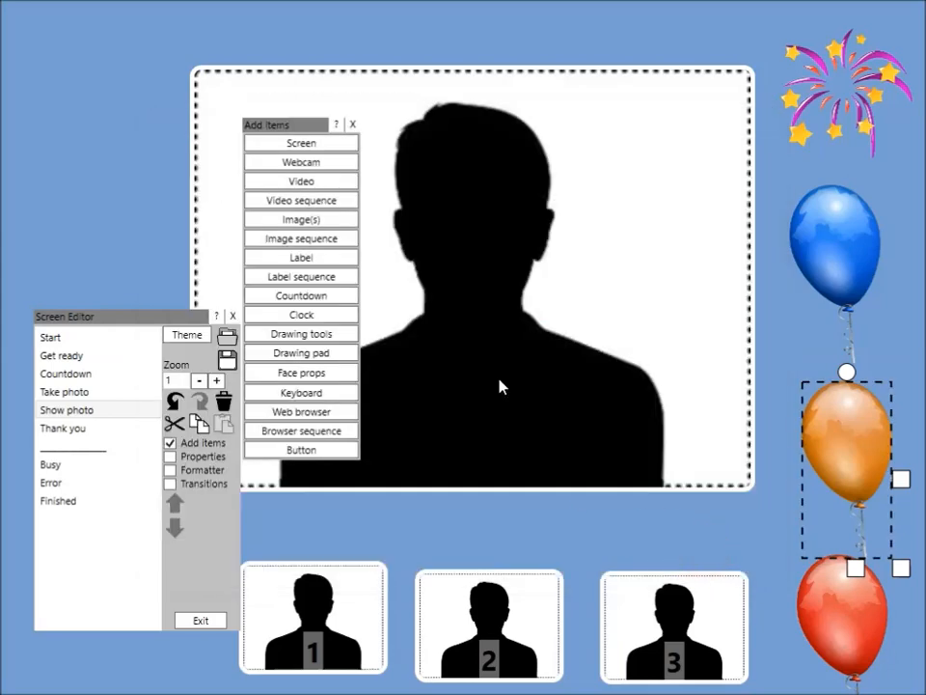
- Spread the three stacked emojis apart and slightly enlarge them together
drag(464, 350, 602, 218)
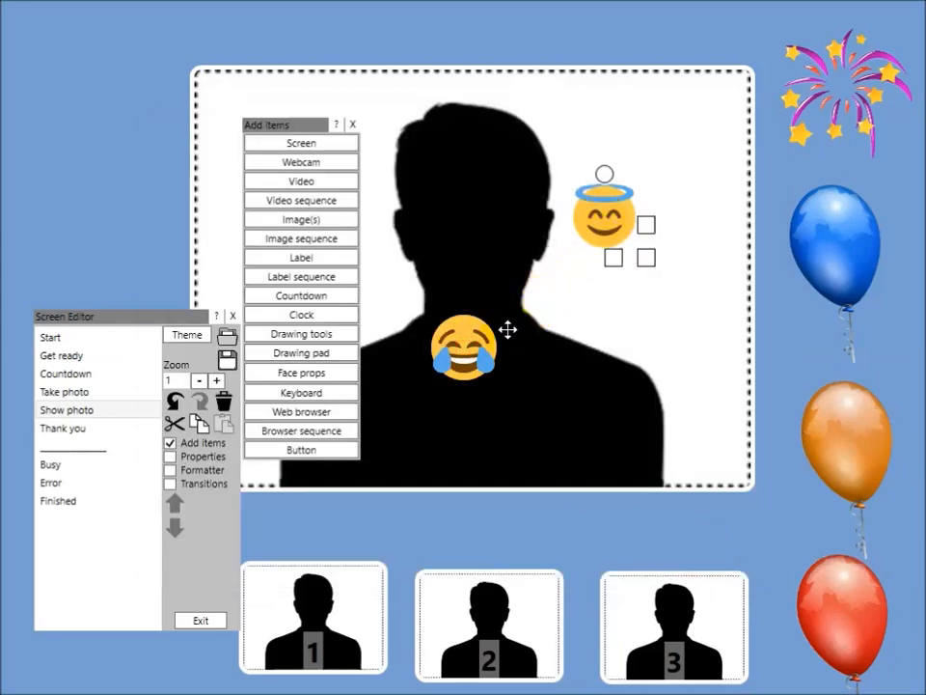
drag(483, 355, 615, 241)
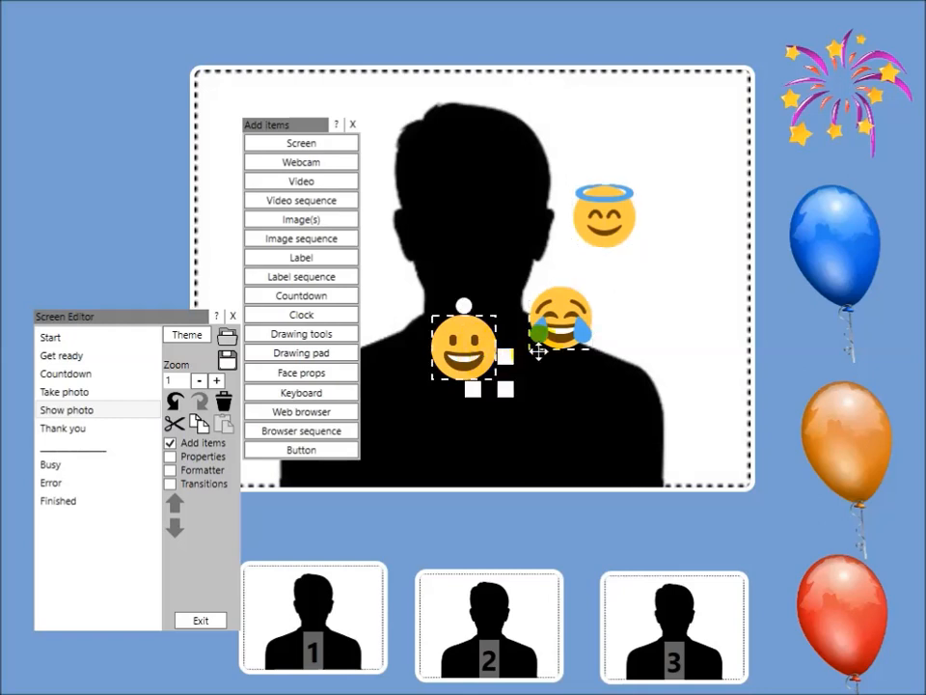
mouse_move(508, 394)
mouse_down()
mouse_move(523, 412)
mouse_move(518, 406)
mouse_up()
- Move the emojis to the left of the main photo and stack them in a column: halo, tears-of-joy, grinning
drag(190, 321, 554, 399)
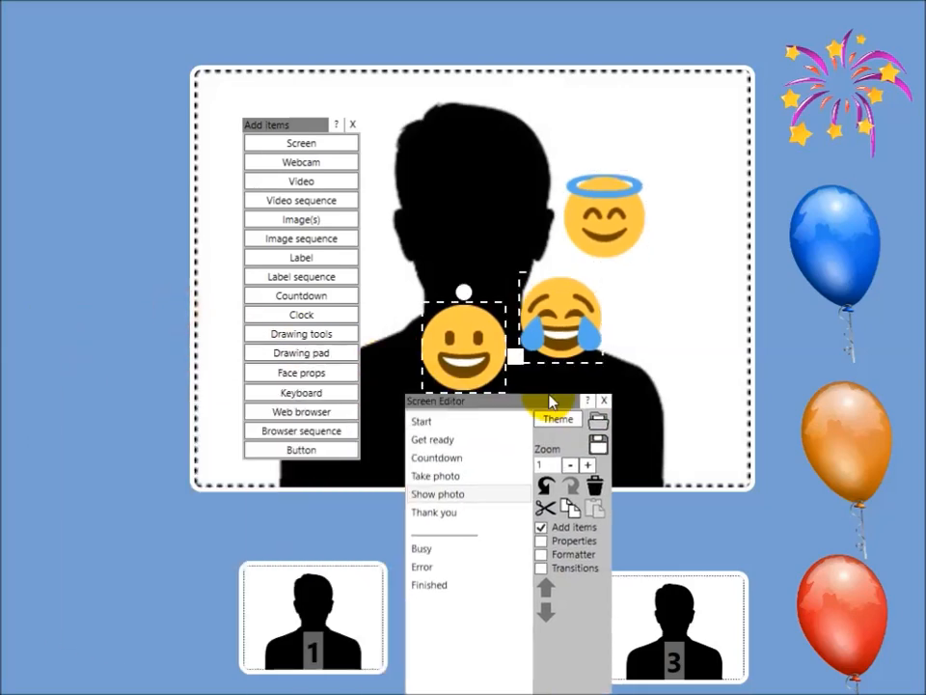
drag(614, 213, 231, 113)
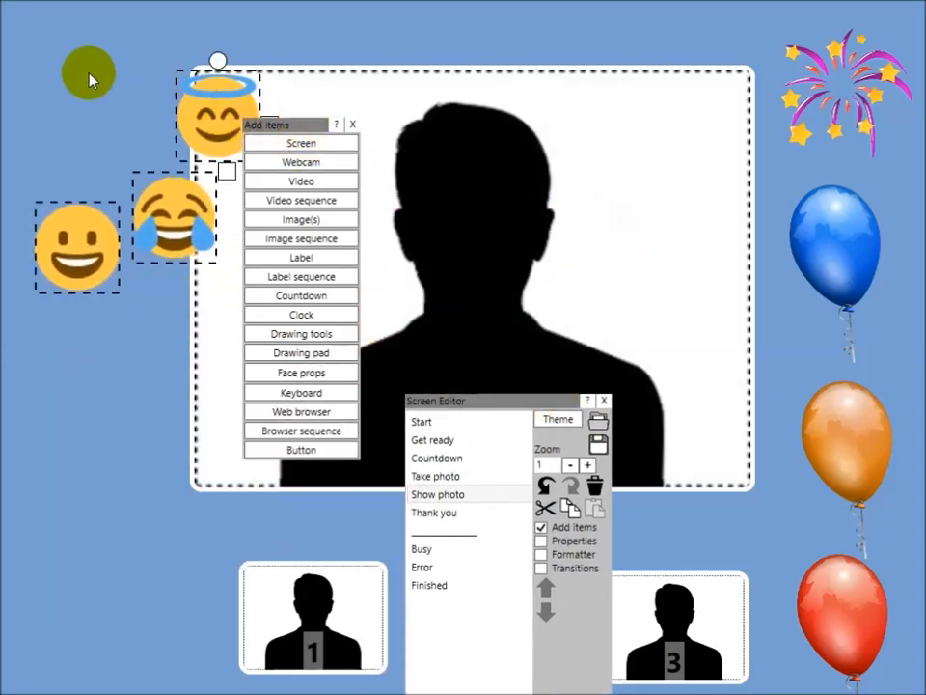
drag(76, 253, 85, 489)
drag(180, 228, 91, 365)
drag(221, 112, 90, 237)
- Rearrange the floating editor windows, then add a text label and position it over the main photo's lower edge
click(273, 144)
drag(281, 133, 251, 142)
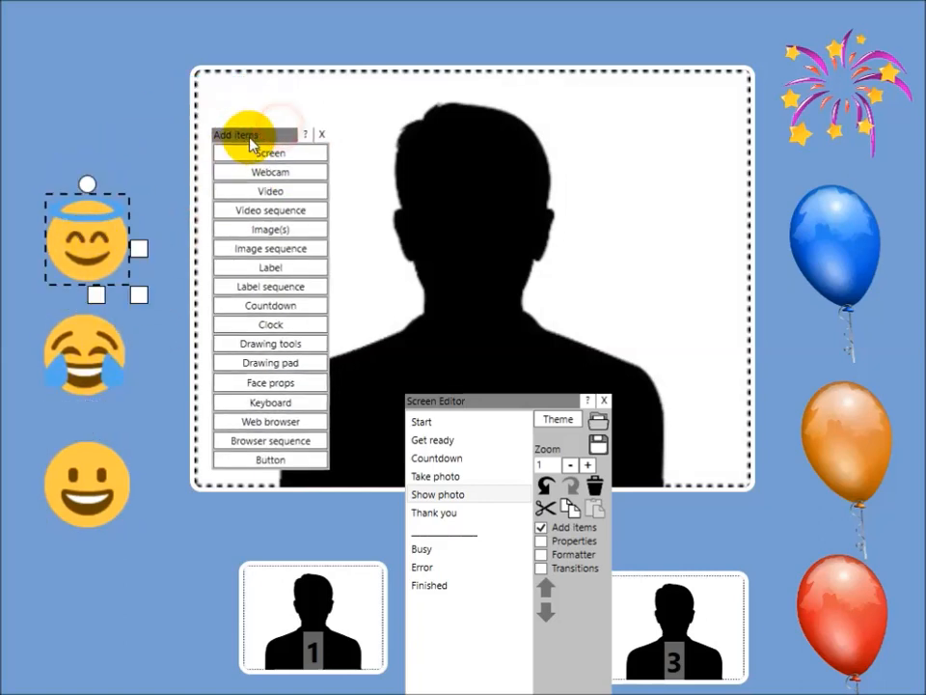
drag(483, 393, 528, 137)
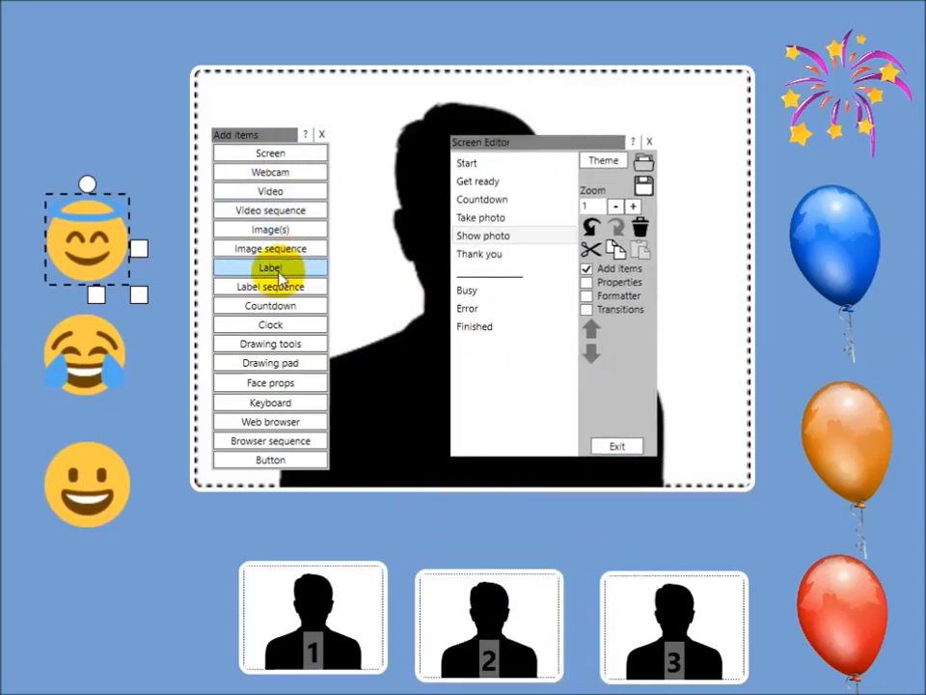
drag(372, 362, 382, 501)
- Replace the label's placeholder text with "Happy birthday !!" and close the text editor
double_click(389, 498)
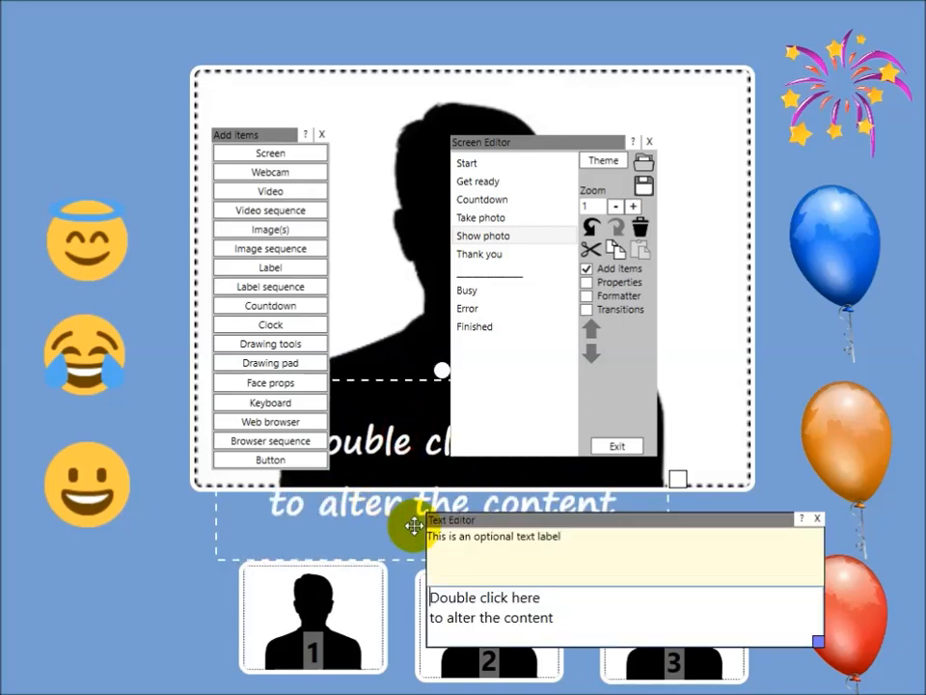
drag(572, 628, 415, 583)
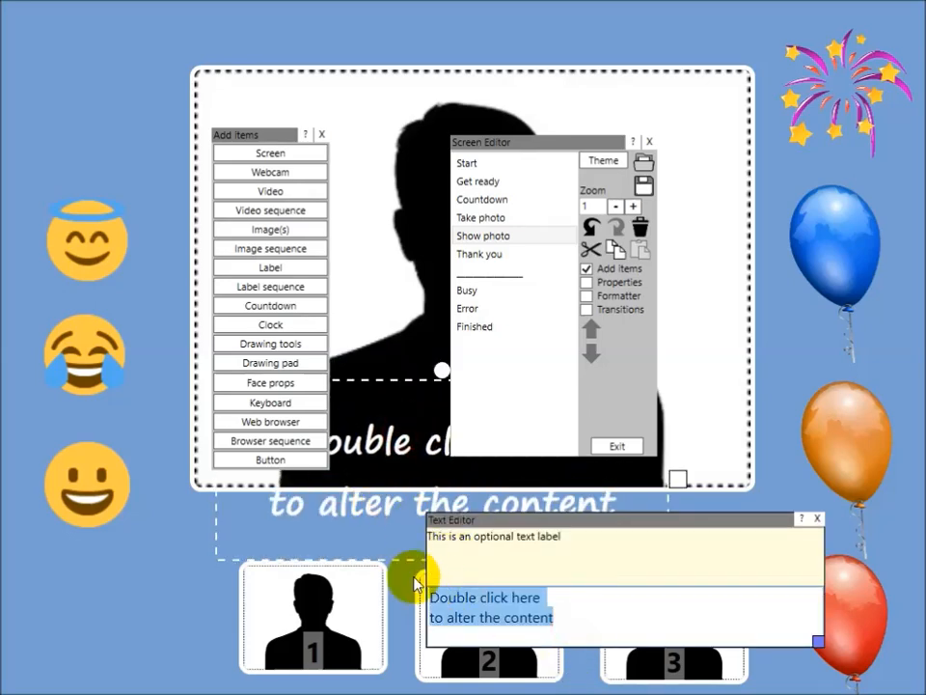
text(Happy birthday )
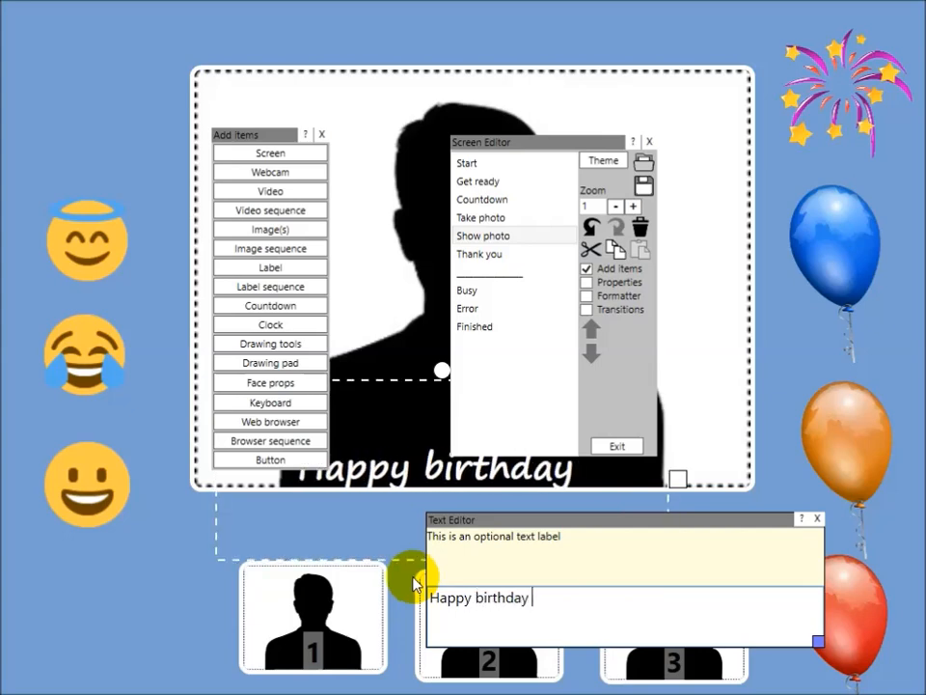
text(!!)
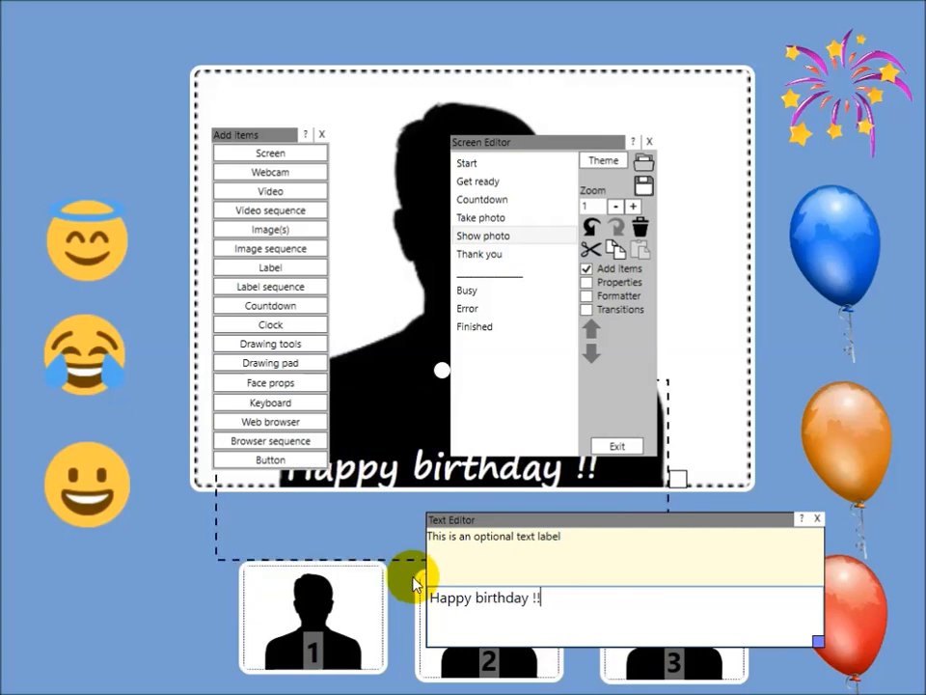
click(816, 518)
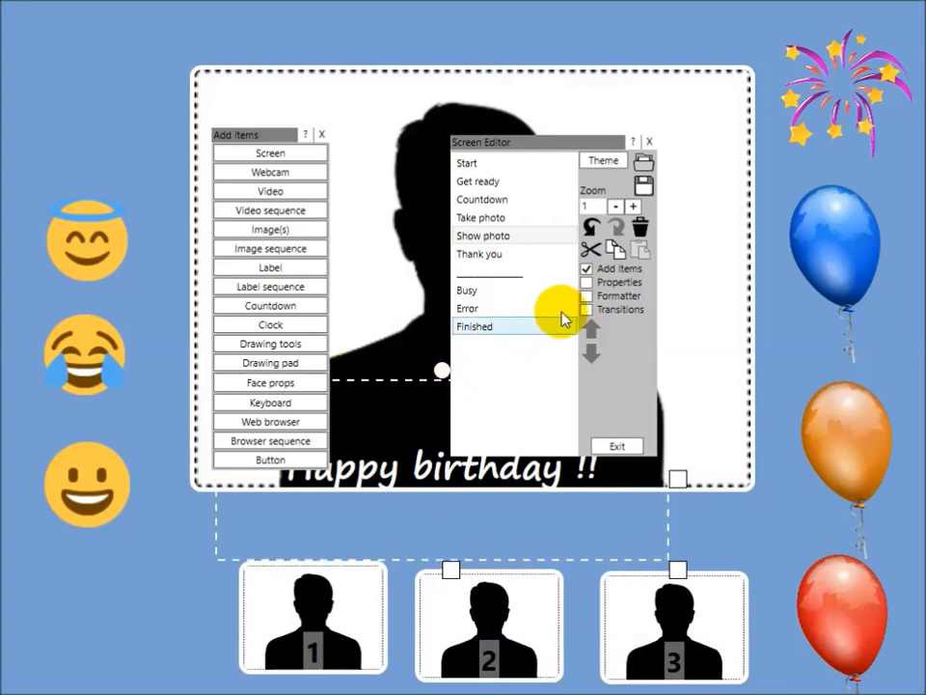
- Move the birthday label between the main photo and the thumbnails, and give its text a horizontal white-to-black gradient using its properties
click(587, 282)
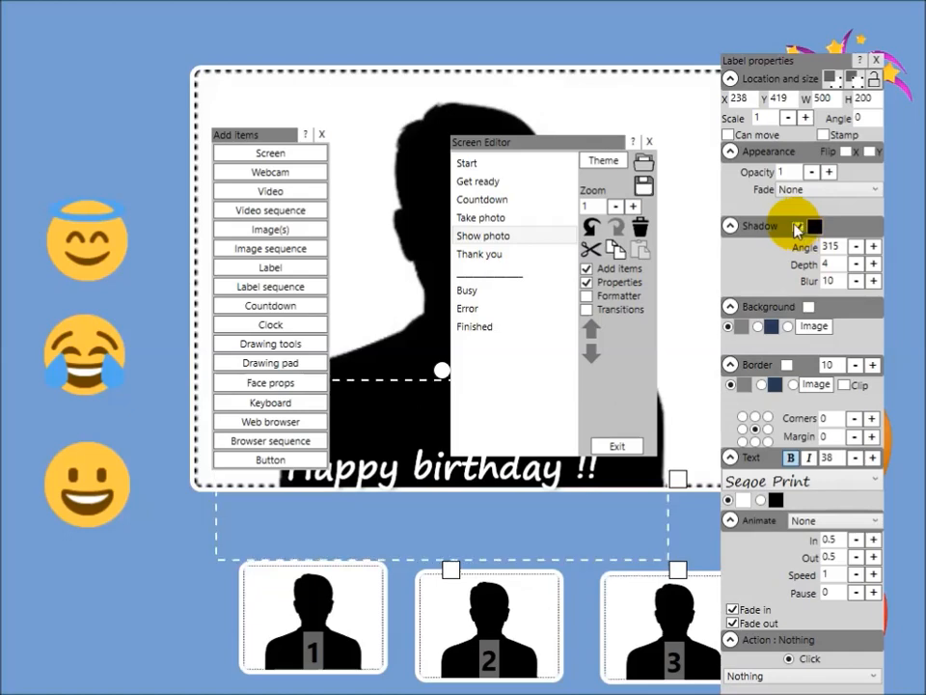
drag(489, 477, 485, 534)
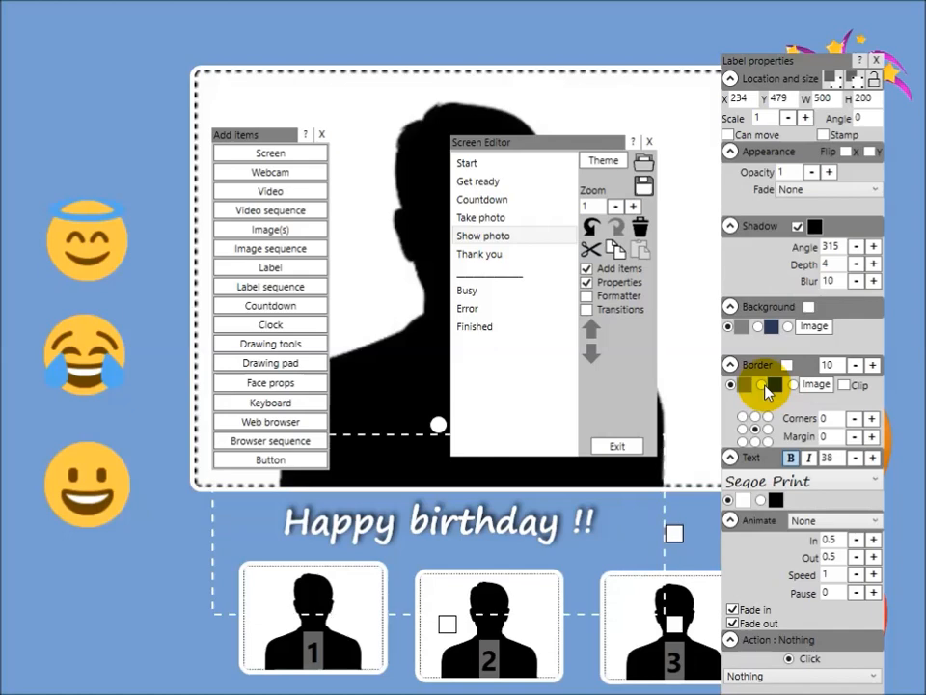
click(762, 500)
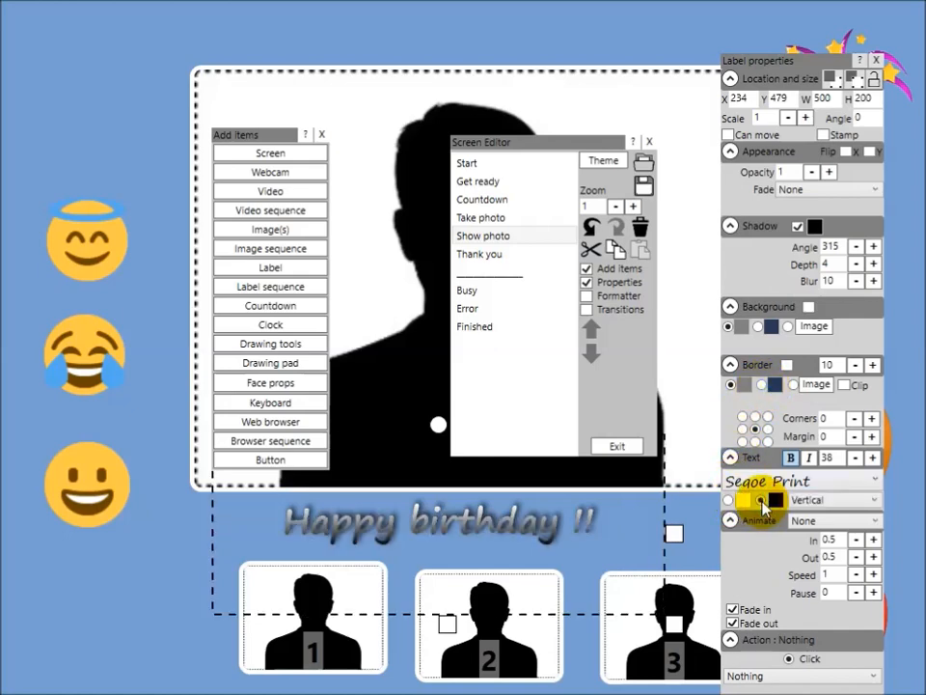
click(846, 511)
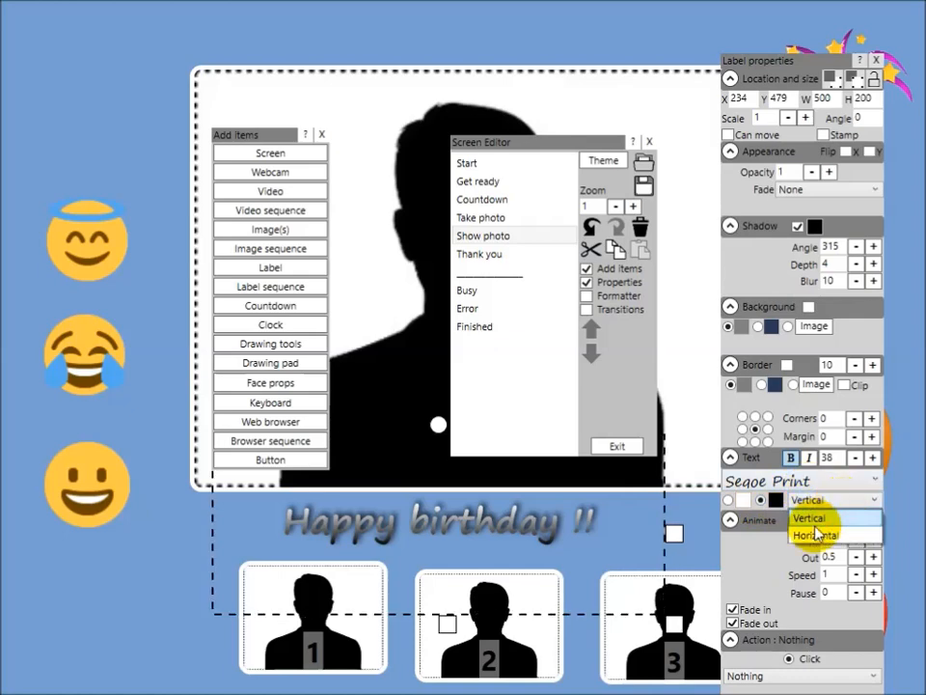
click(812, 536)
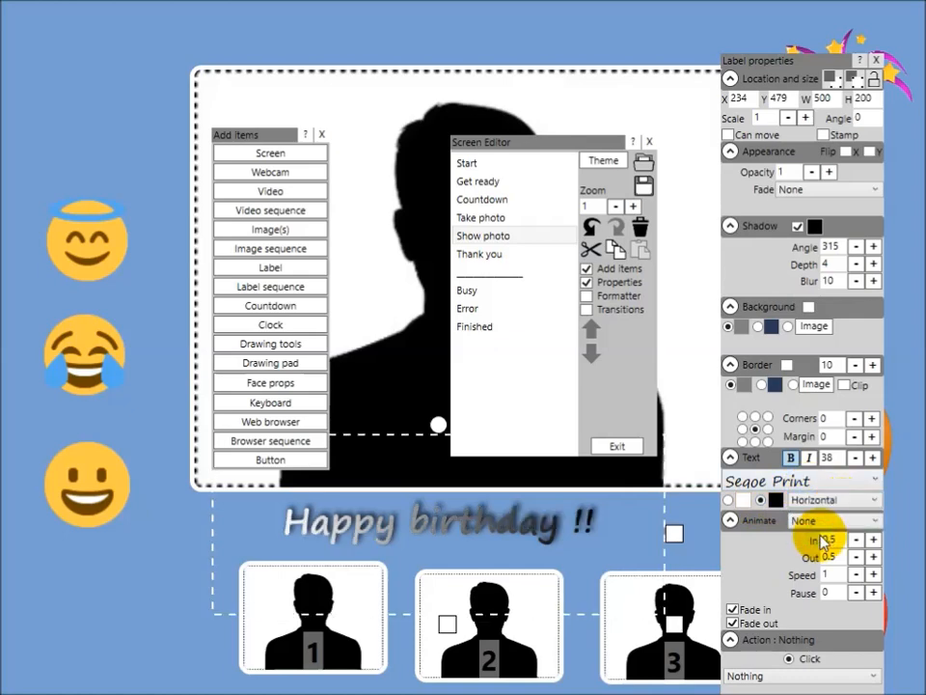
- Set the end colour of the birthday label's gradient to yellow and reduce the label's height to 40
click(773, 500)
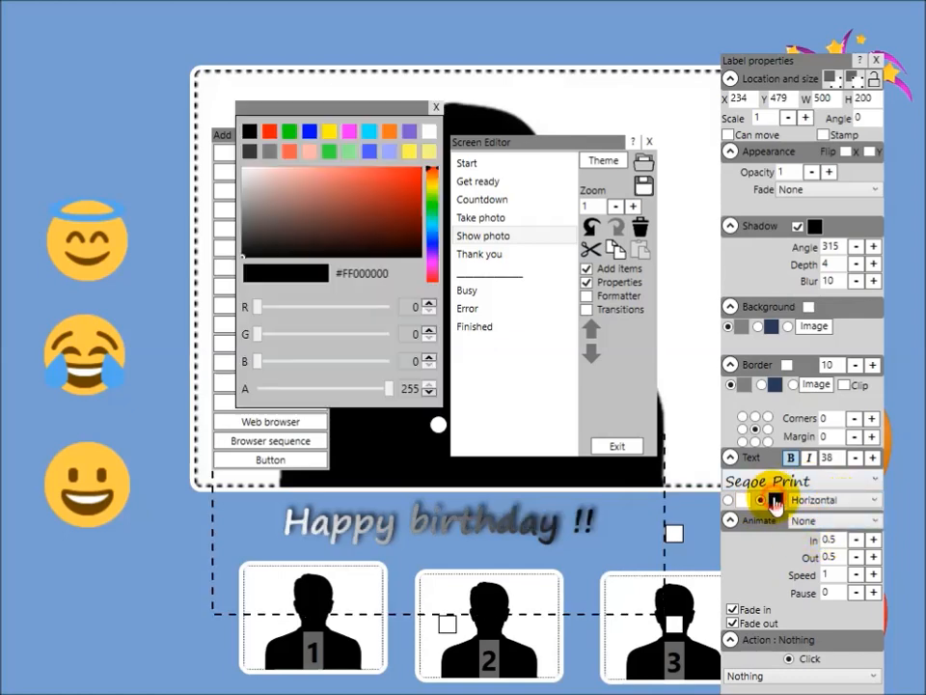
click(329, 133)
drag(443, 618, 420, 556)
click(518, 232)
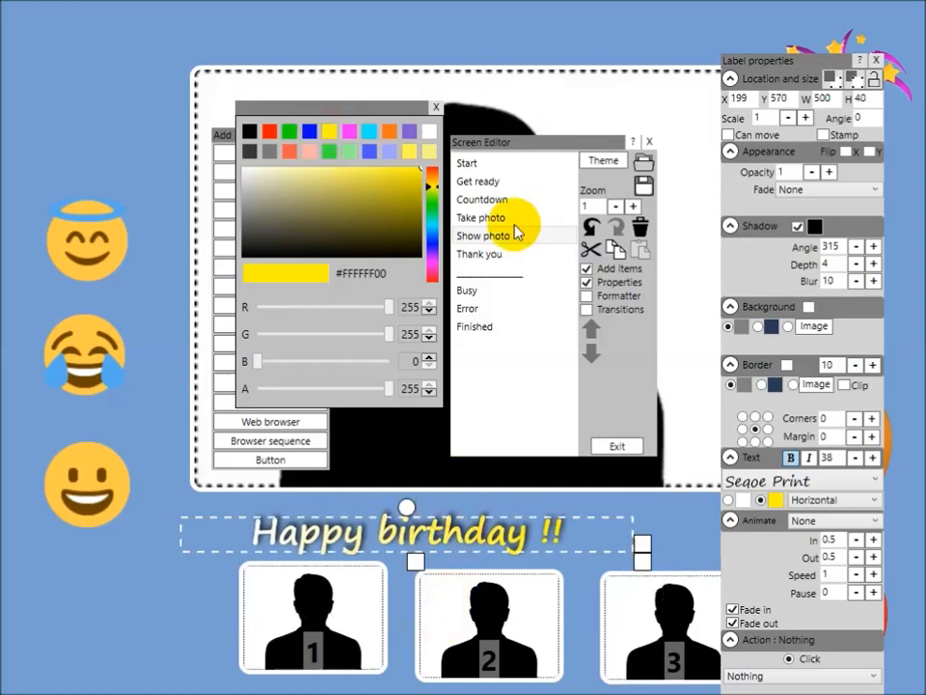
click(434, 110)
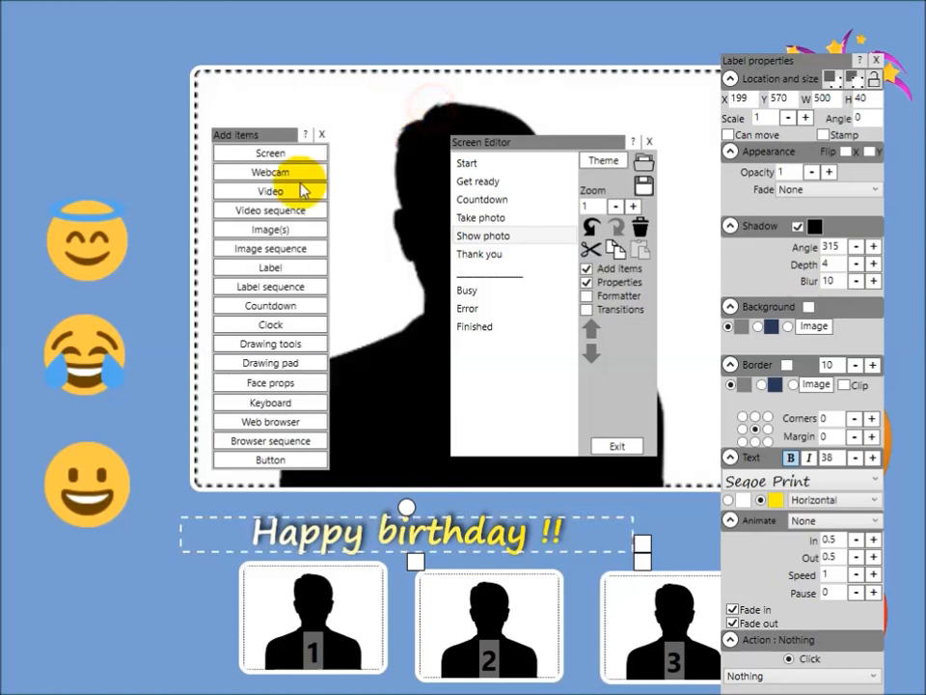
- Clear the floating windows away and line up the three photo thumbnails in a row at the canvas's lower left
click(878, 60)
drag(577, 143, 666, 92)
mouse_move(470, 540)
mouse_down()
mouse_move(460, 538)
mouse_move(489, 538)
mouse_up()
drag(352, 608, 145, 623)
drag(541, 632, 260, 648)
drag(656, 653, 457, 642)
drag(325, 633, 310, 628)
- Centre the birthday label just beneath the main photo and shift the orange balloon slightly left
drag(472, 538, 659, 540)
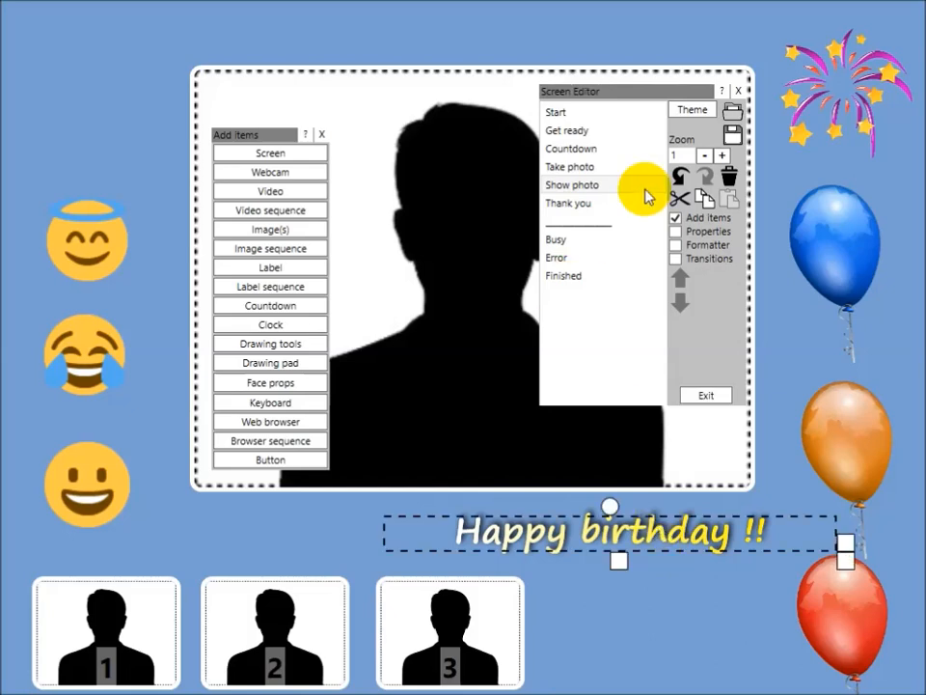
drag(691, 93, 537, 71)
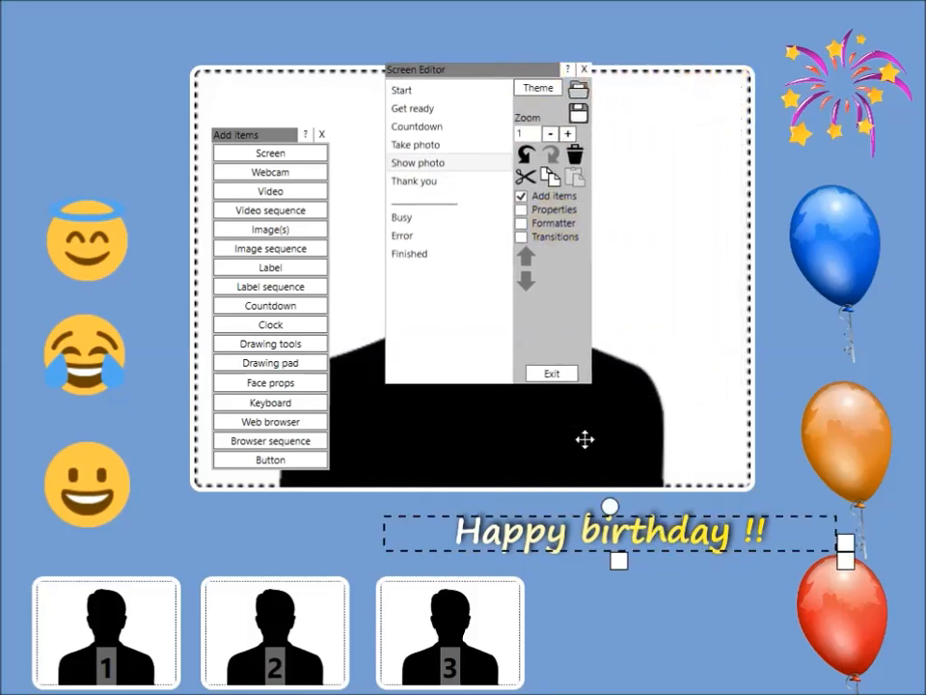
drag(652, 532, 583, 533)
drag(904, 440, 884, 436)
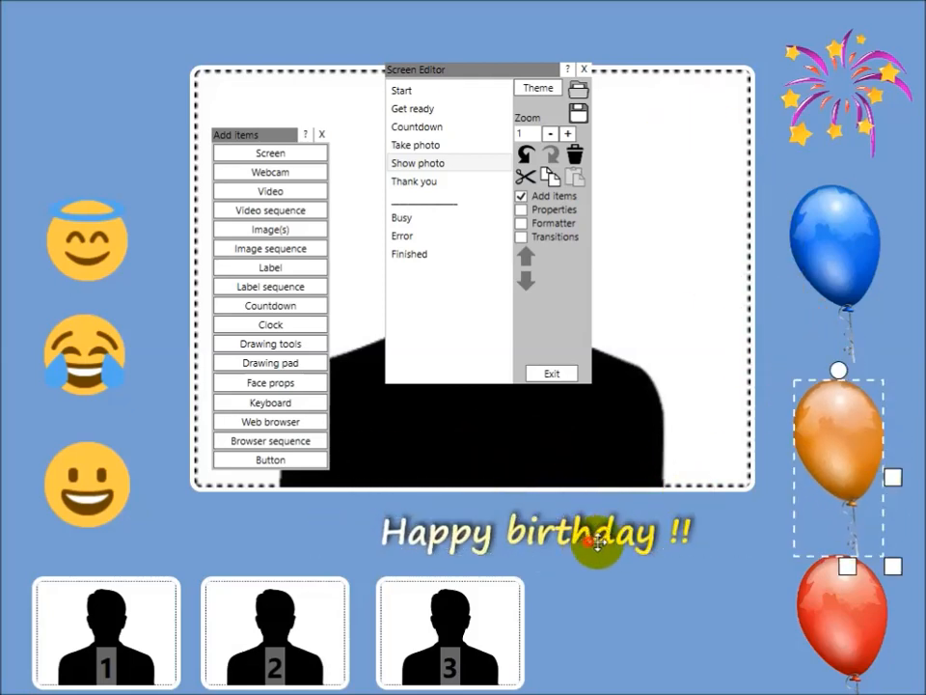
drag(585, 541, 648, 554)
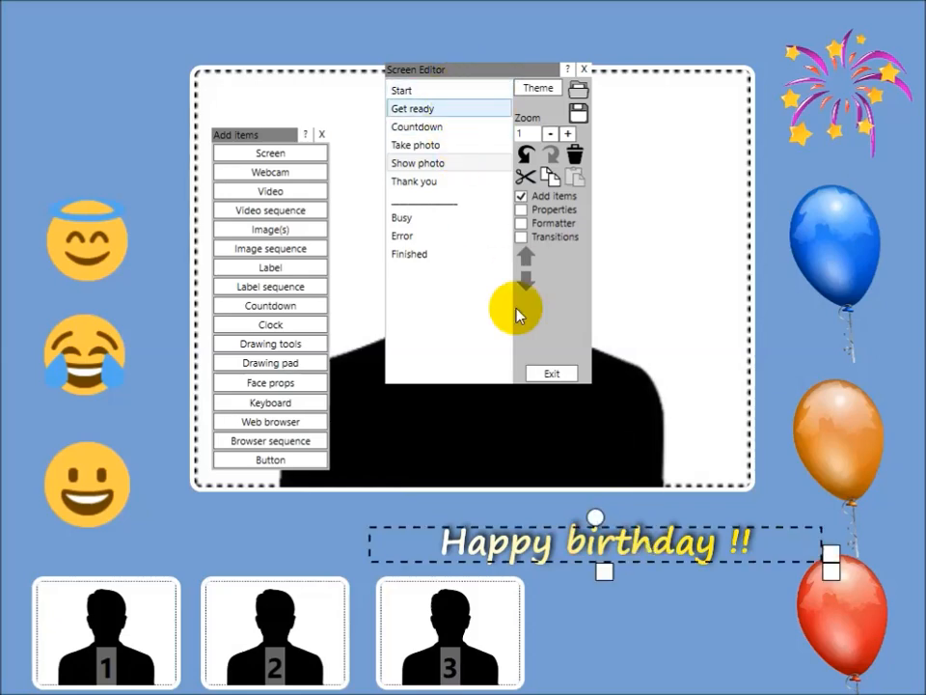
drag(606, 562, 539, 553)
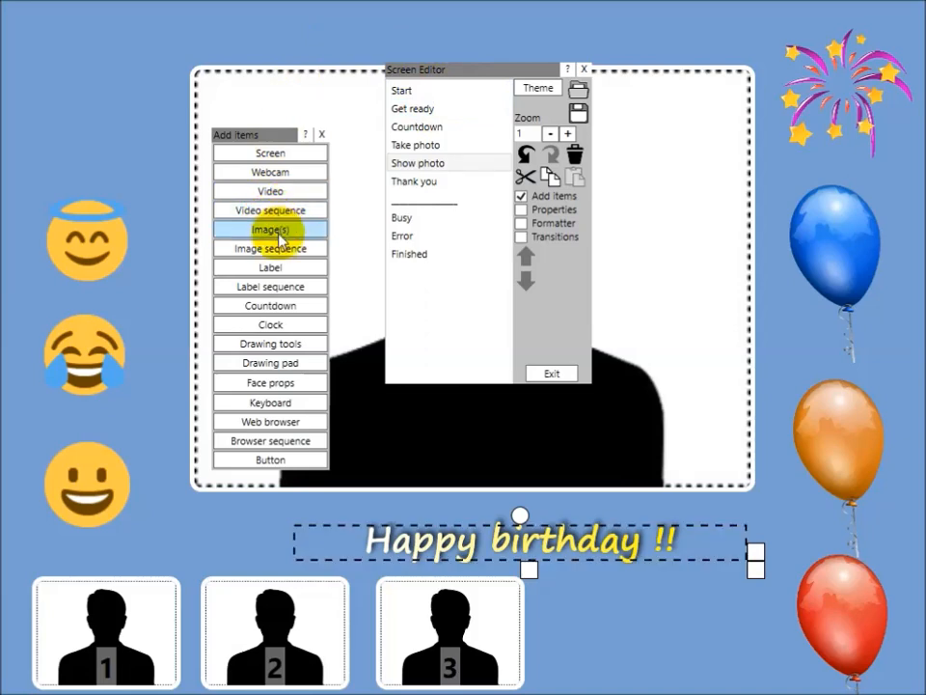
- Add a second text label above the main photo and replace its placeholder text with "Drag objects onto your photo..."
click(271, 270)
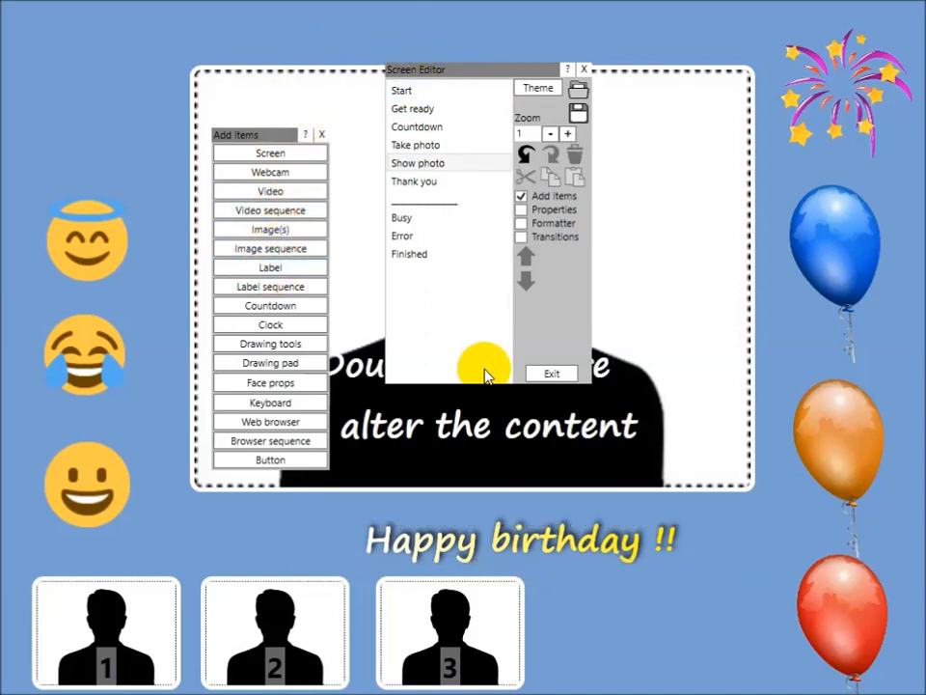
drag(476, 434, 423, 100)
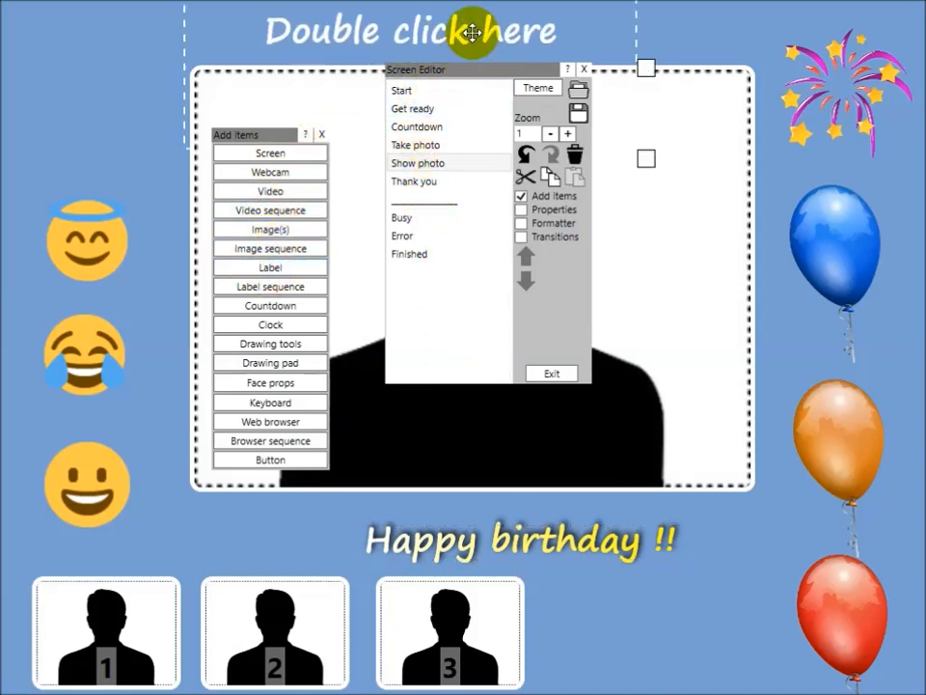
double_click(472, 33)
drag(582, 617, 437, 578)
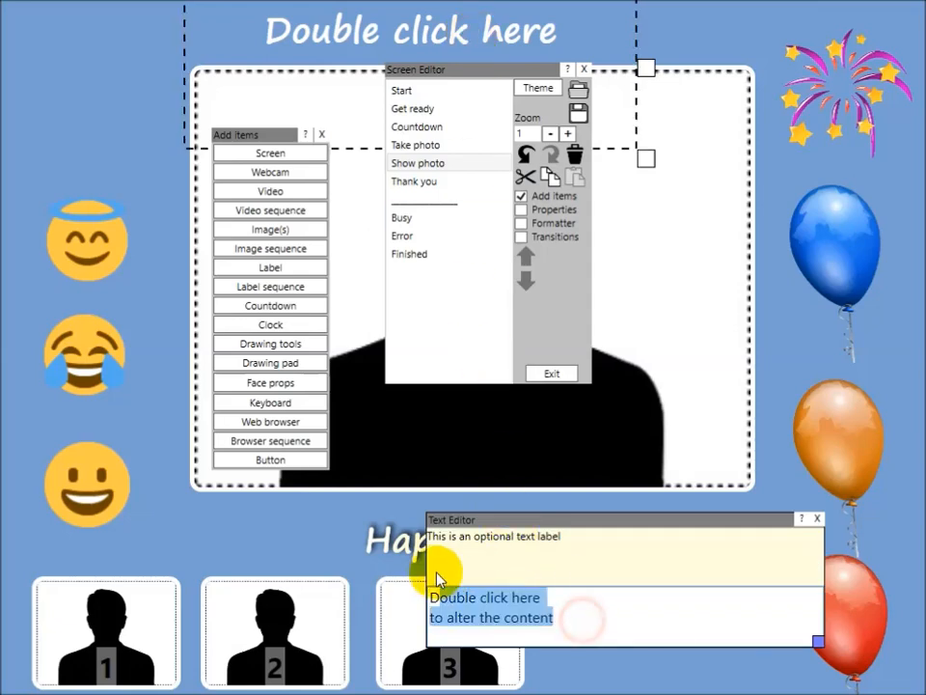
key(Delete)
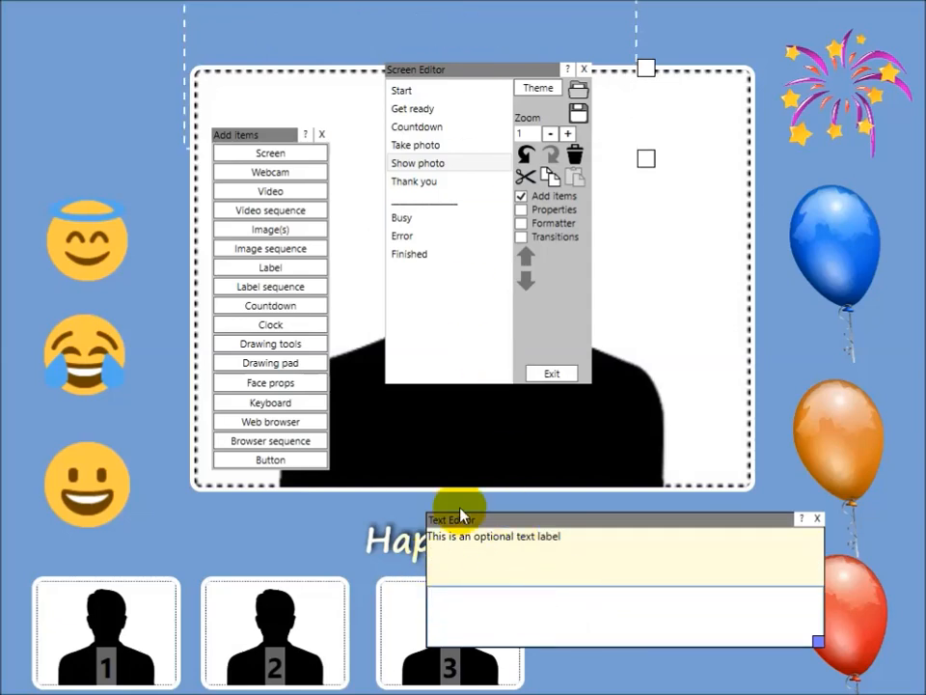
text(Drag objects onto your photo...)
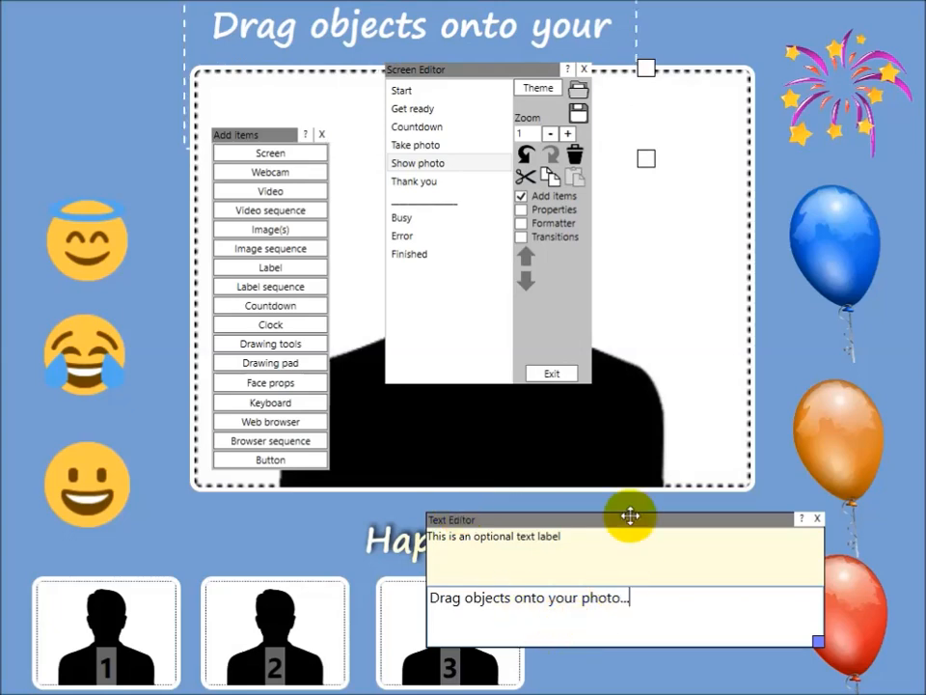
- Widen the instruction label to fit its text on one line, centre it above the main photo, and tidy the editor windows
drag(645, 66, 740, 53)
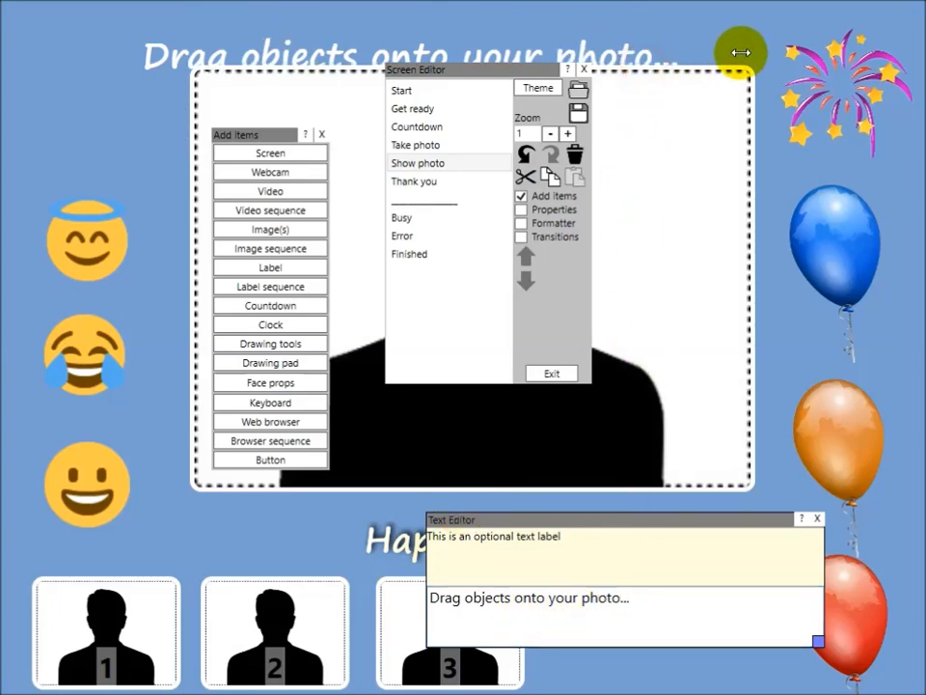
drag(392, 55, 445, 29)
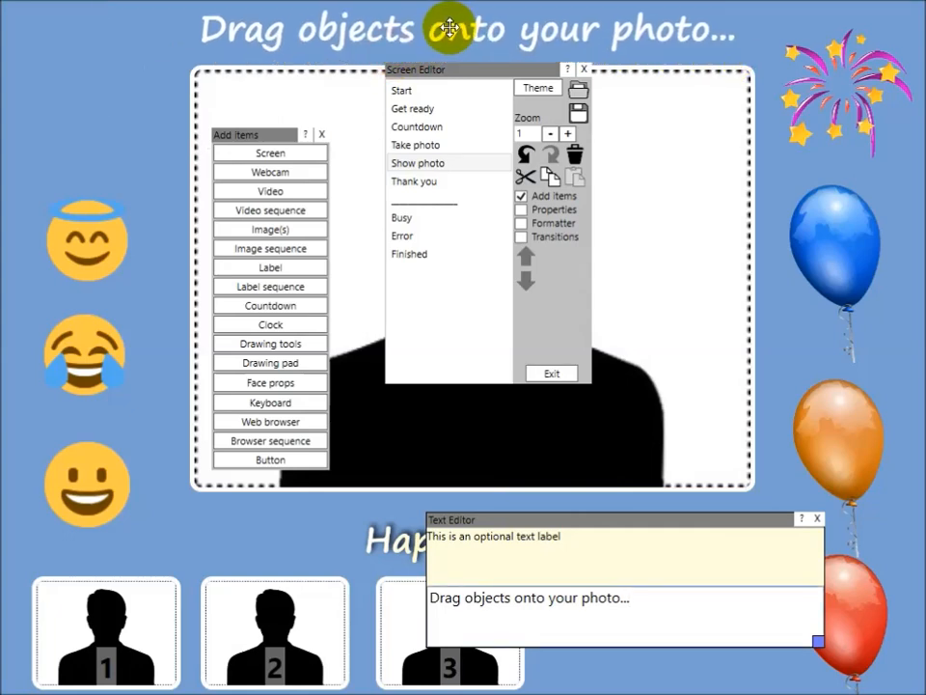
click(817, 518)
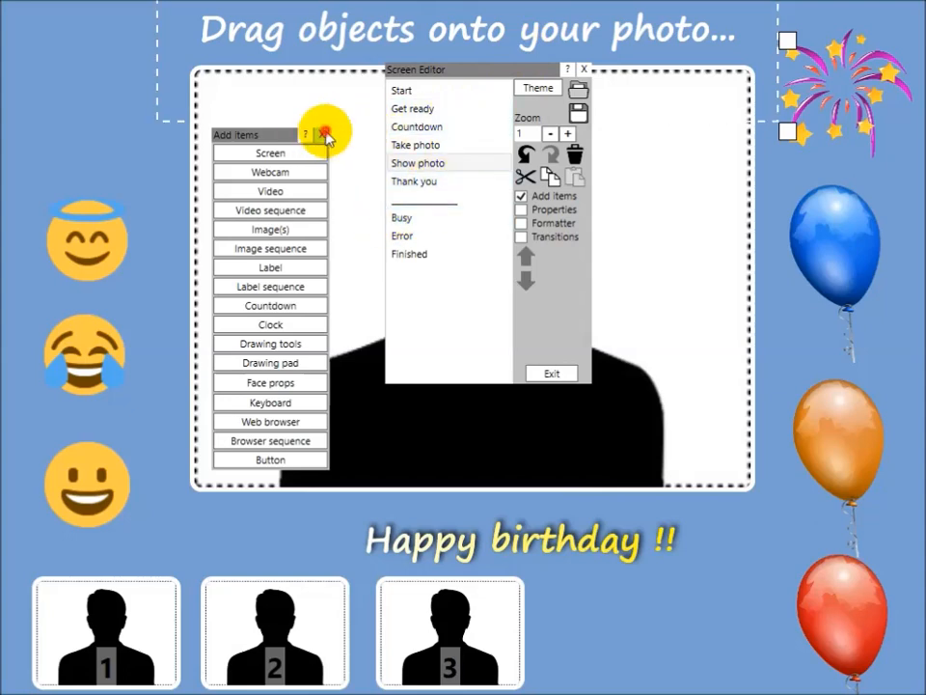
click(322, 134)
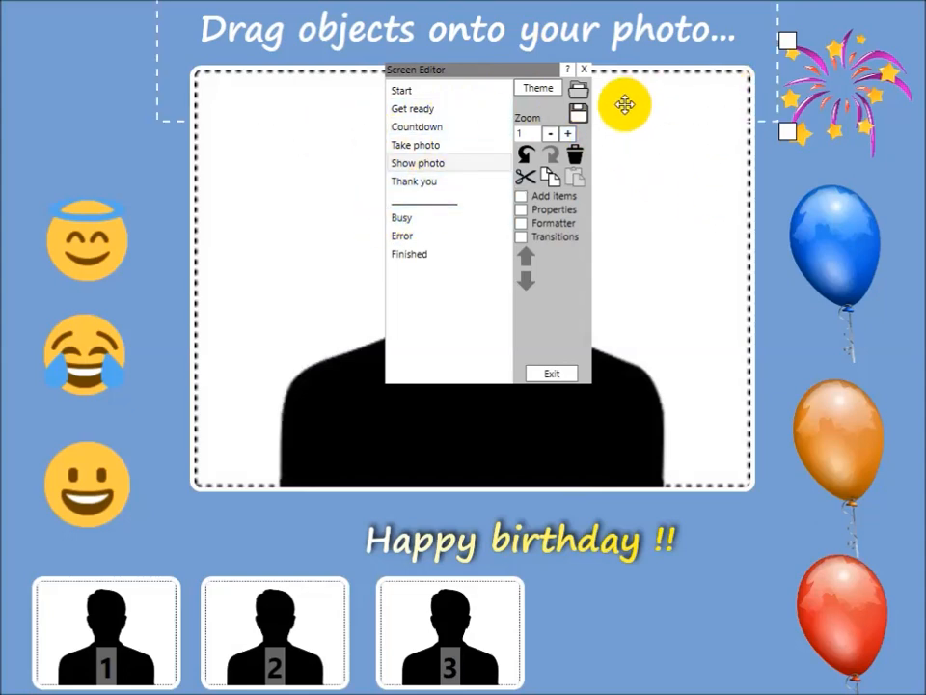
drag(529, 69, 522, 204)
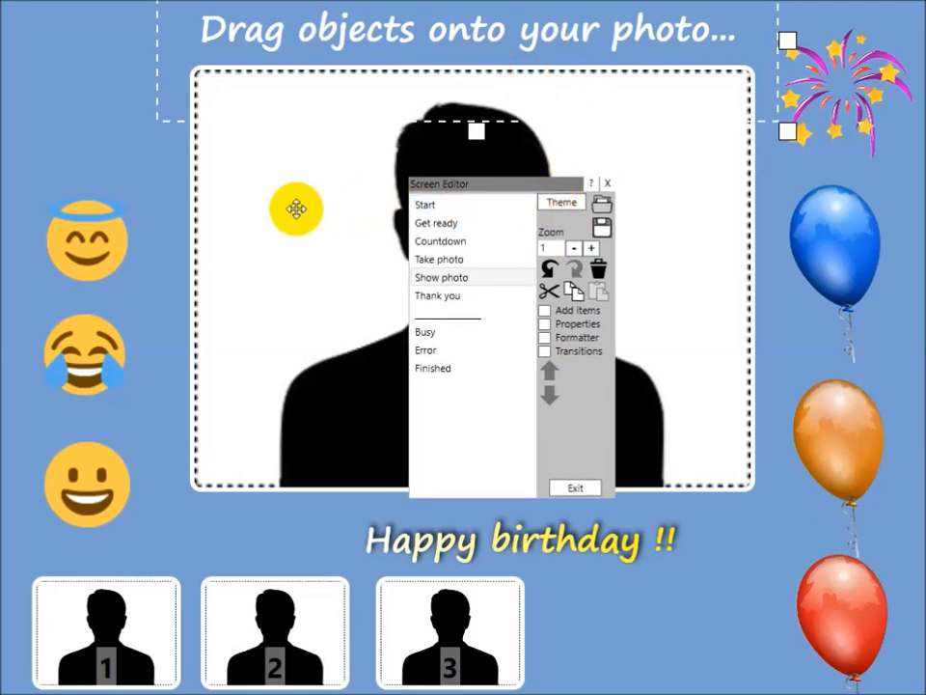
- Select the three emojis, birthday label, fireworks and three balloons together, and enable Can move and Stamp in their shared properties
click(110, 250)
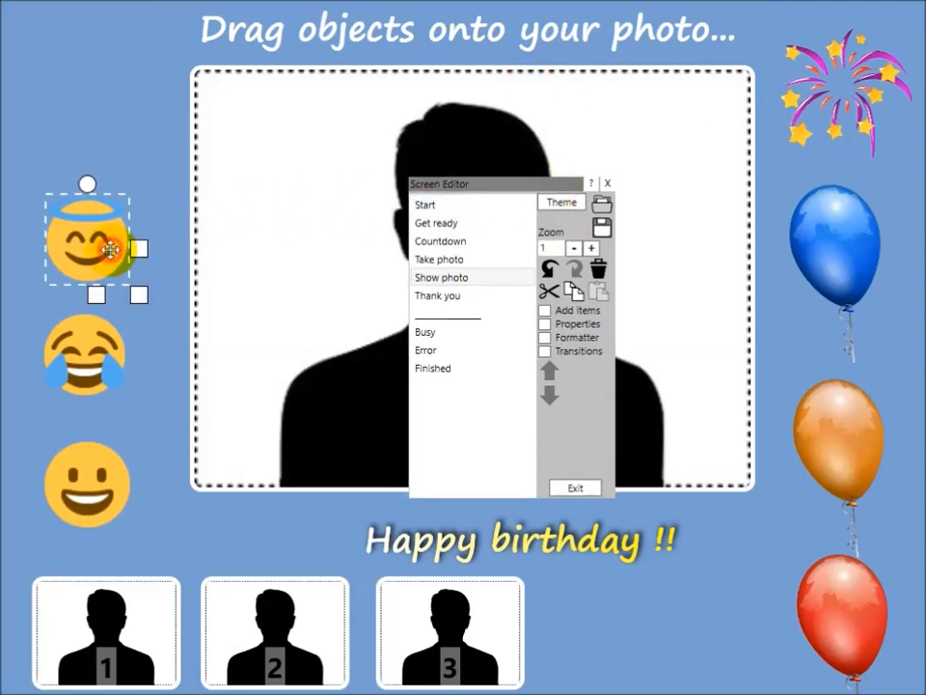
click(89, 354)
click(94, 473)
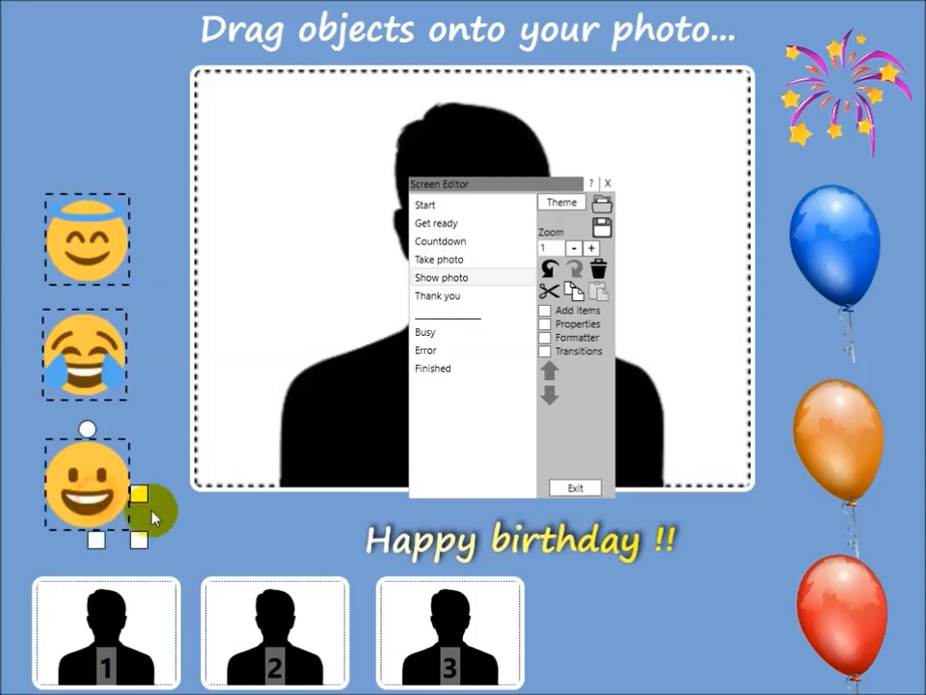
click(417, 550)
click(815, 136)
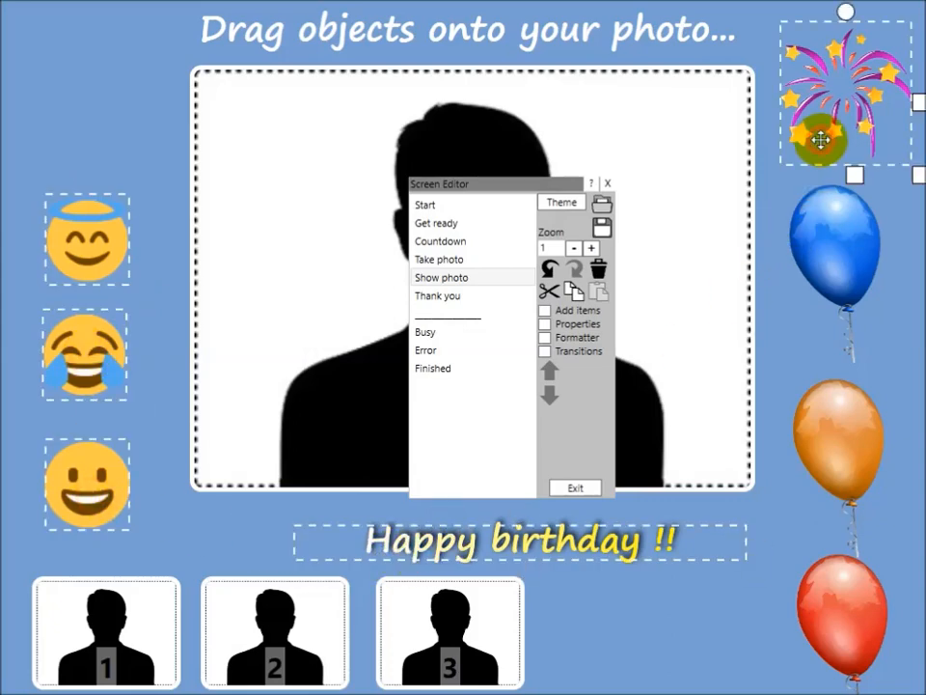
click(829, 251)
click(854, 468)
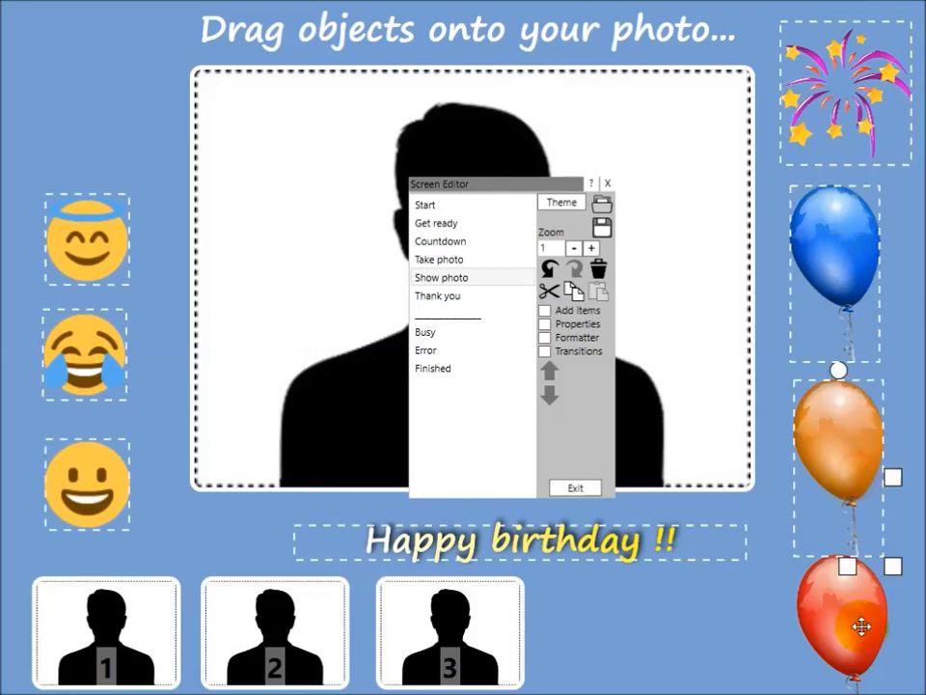
click(851, 638)
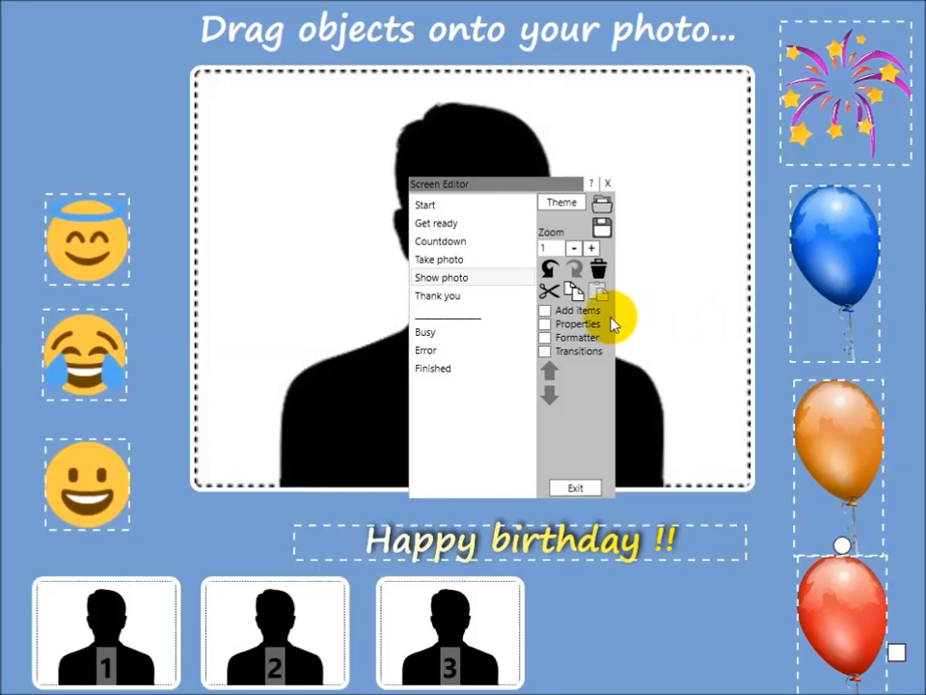
click(577, 325)
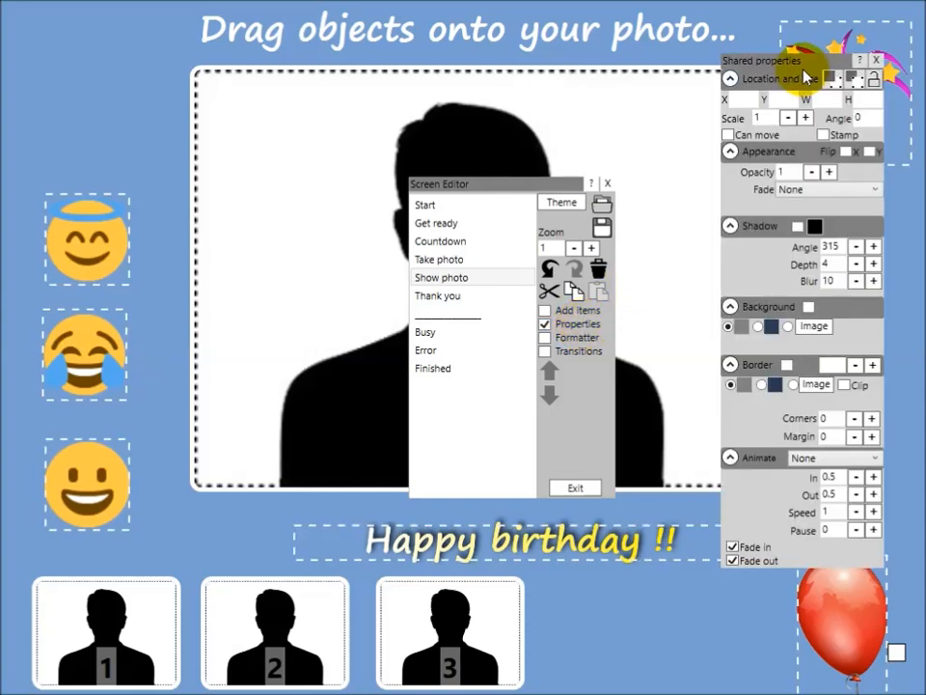
drag(801, 62, 302, 89)
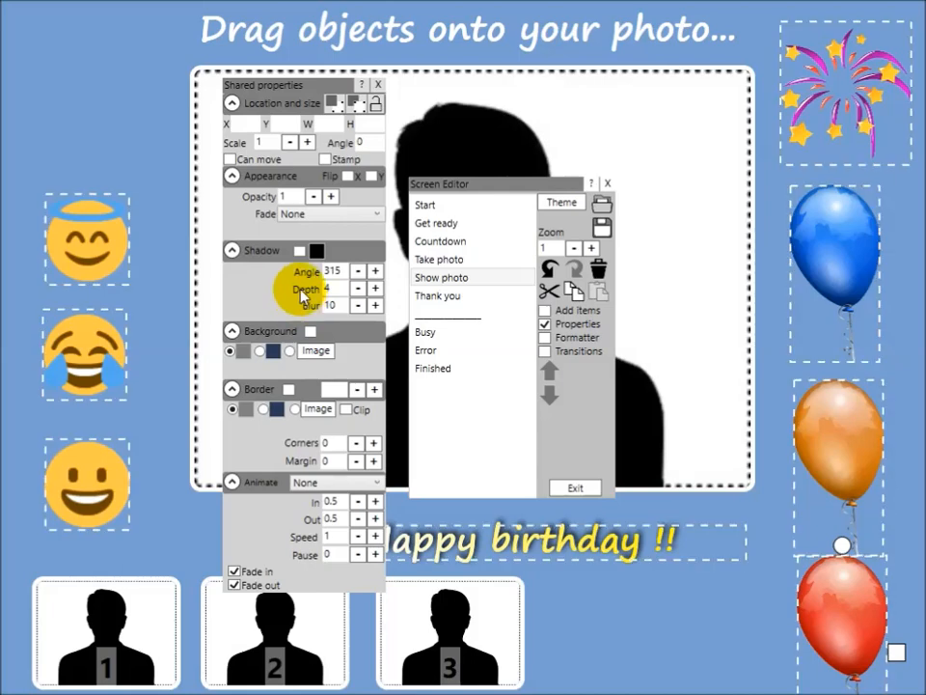
click(229, 159)
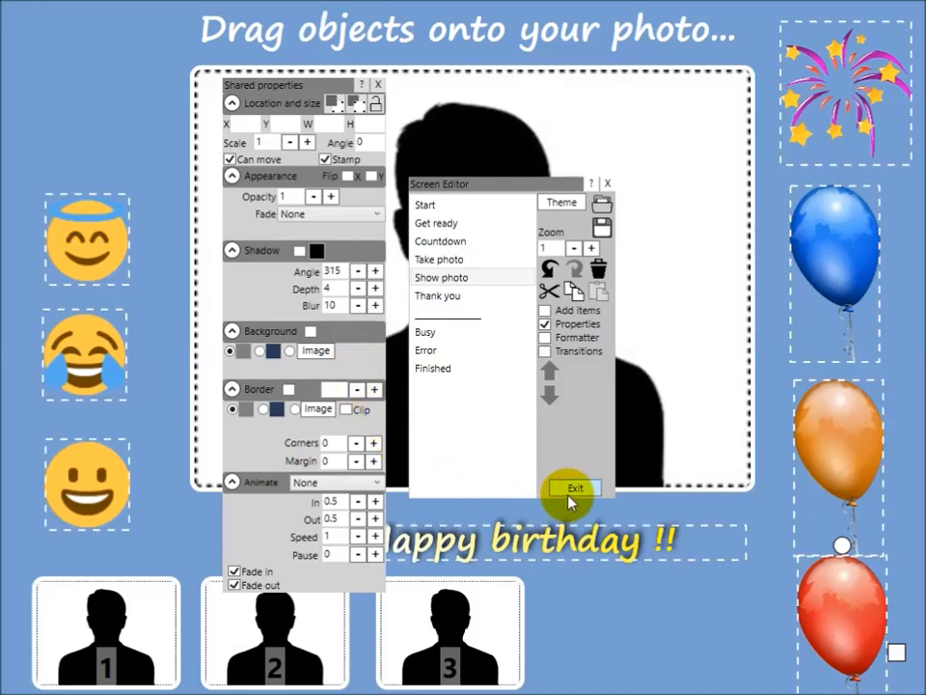
click(376, 85)
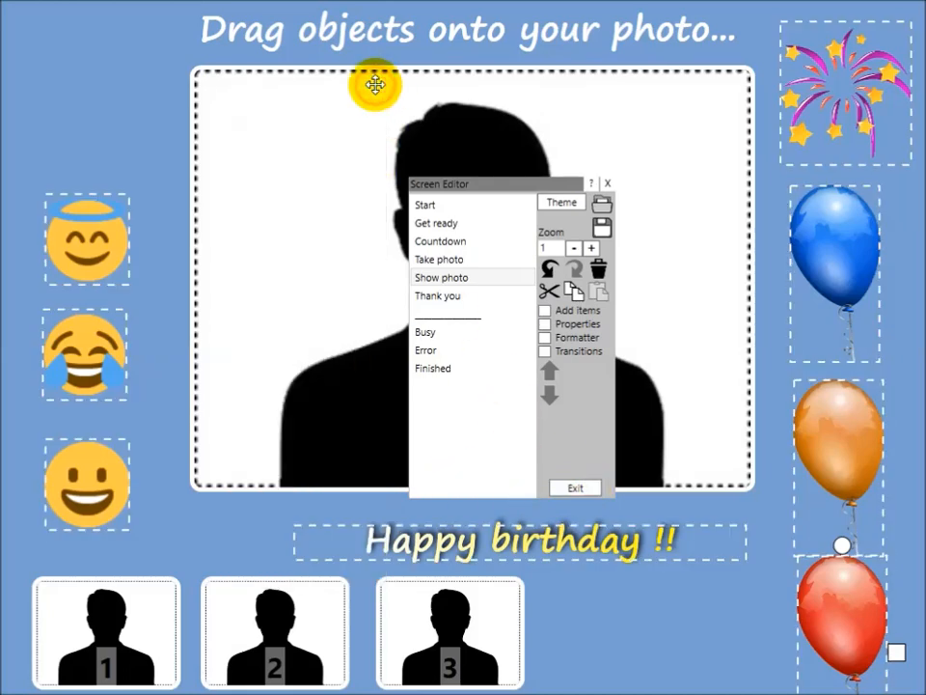
- Set the Show photo screen's timeout to Never and enable its Next button
click(672, 634)
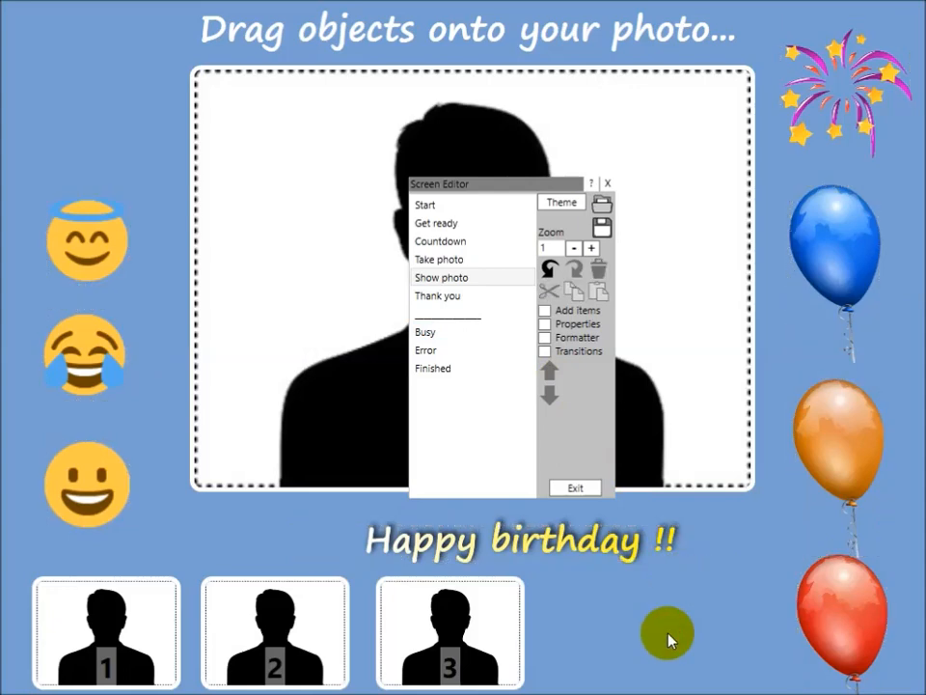
click(568, 328)
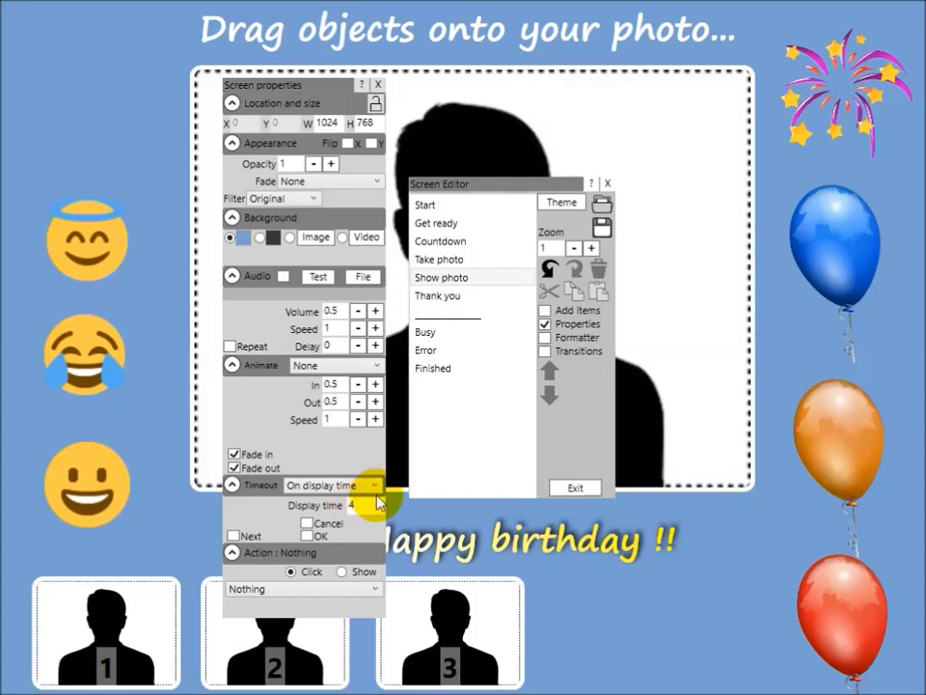
click(378, 490)
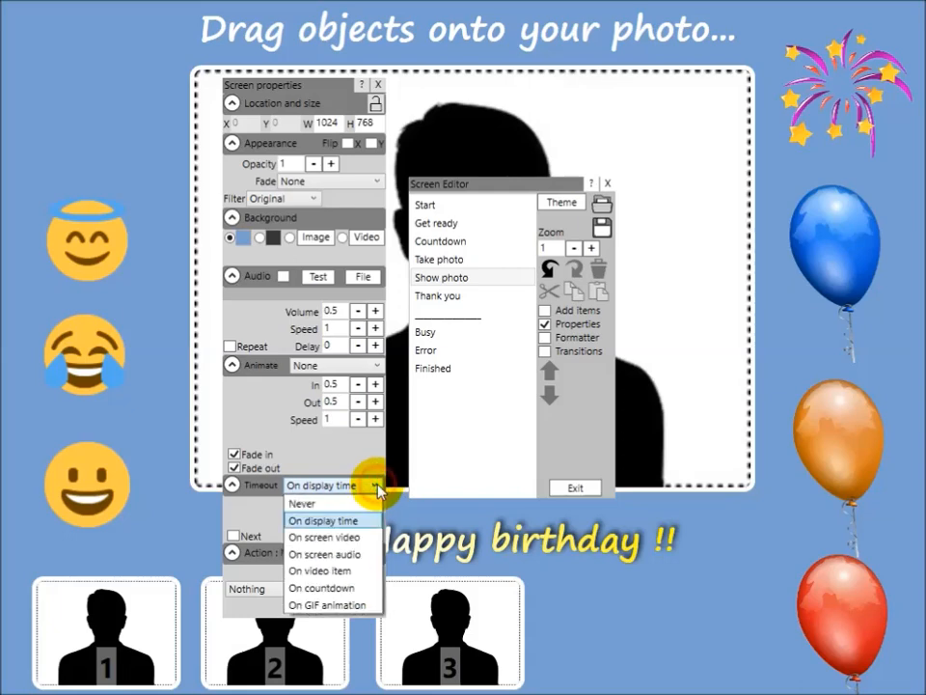
click(349, 506)
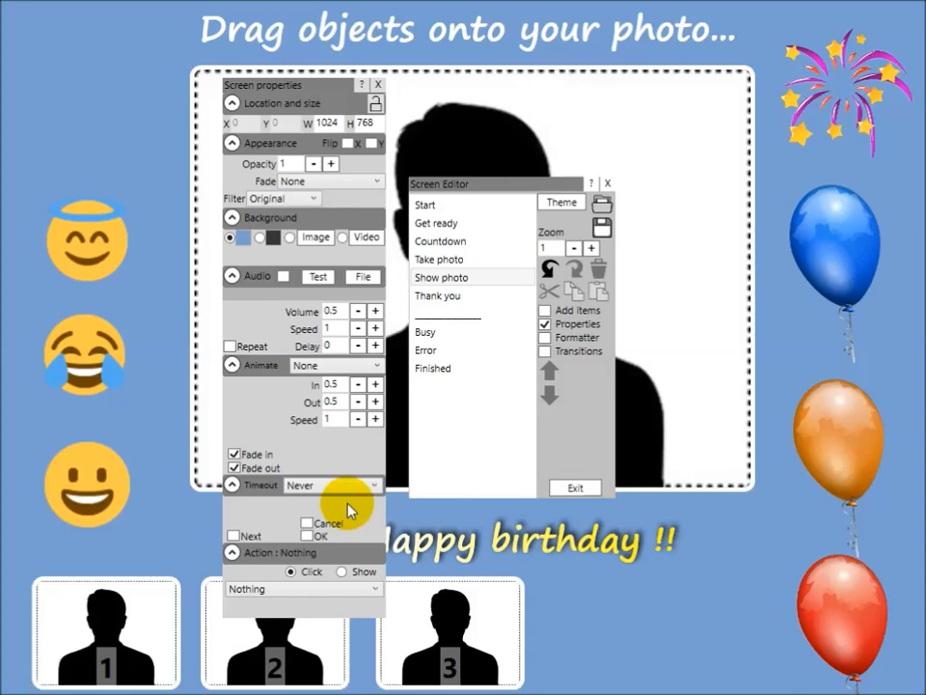
click(245, 540)
- Place the Next arrow button at about X 638, Y 681, right of thumbnail 3, with its "Next" label beside it
click(823, 170)
drag(823, 170, 579, 637)
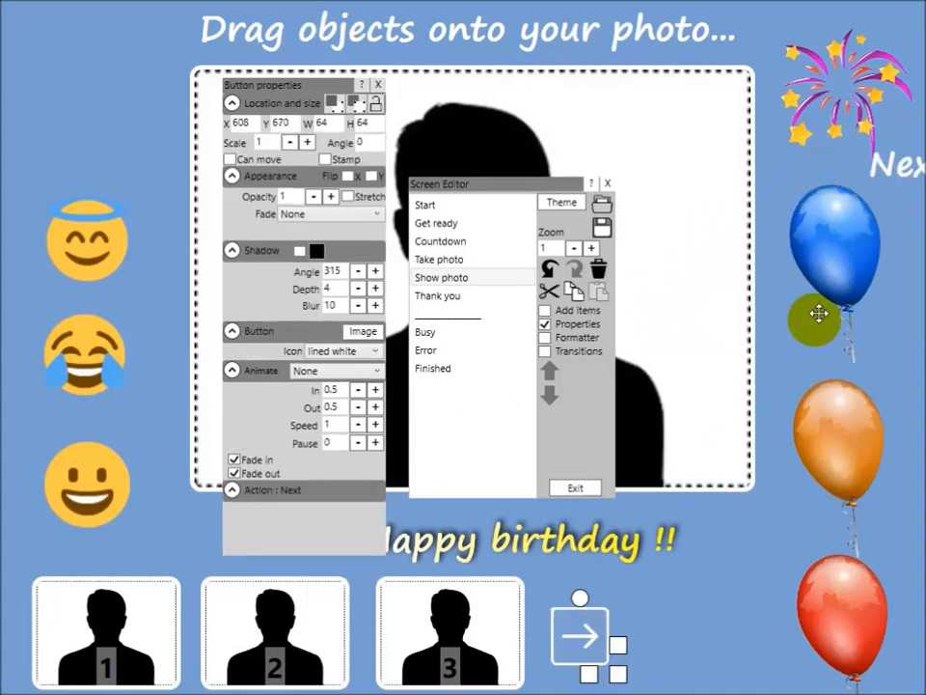
drag(885, 161, 669, 637)
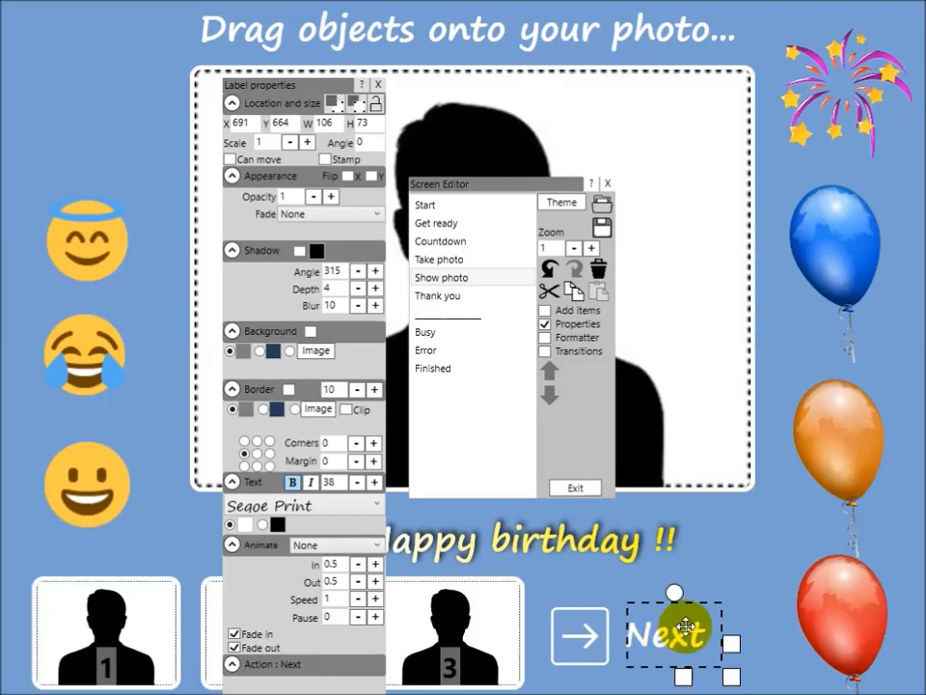
drag(706, 646, 713, 650)
drag(595, 646, 615, 658)
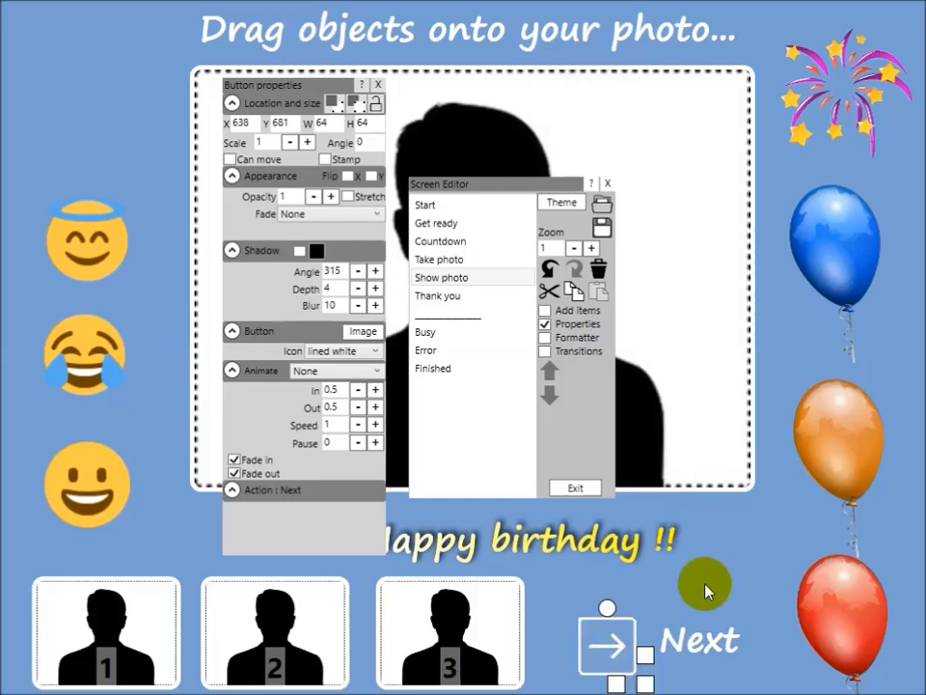
click(706, 585)
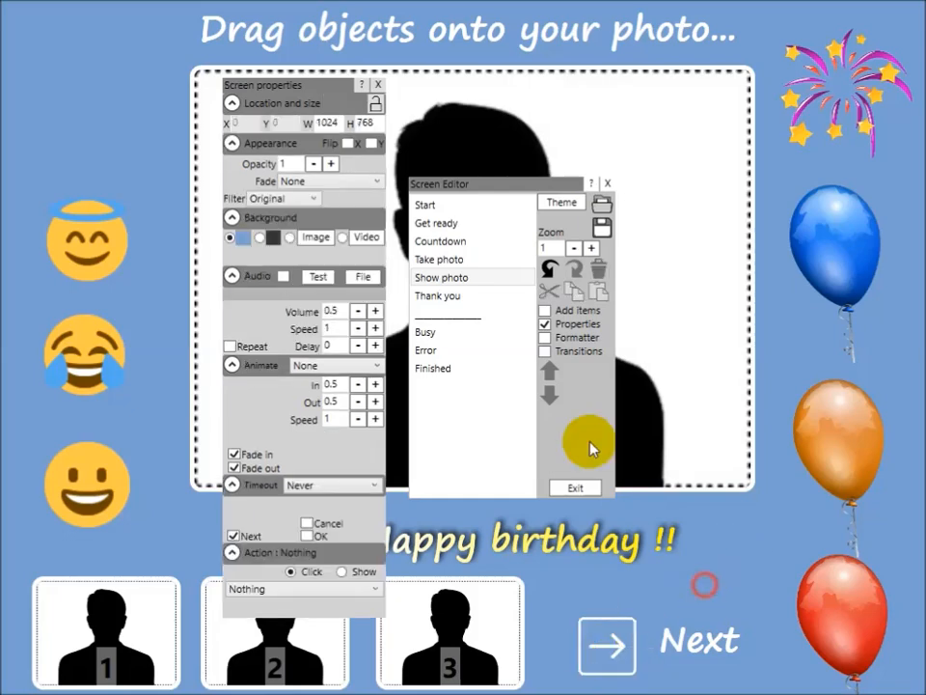
- Close the screen properties and move the three emojis higher, stacked in a column beside the upper part of the main photo
click(378, 90)
drag(496, 185, 441, 121)
drag(87, 239, 77, 136)
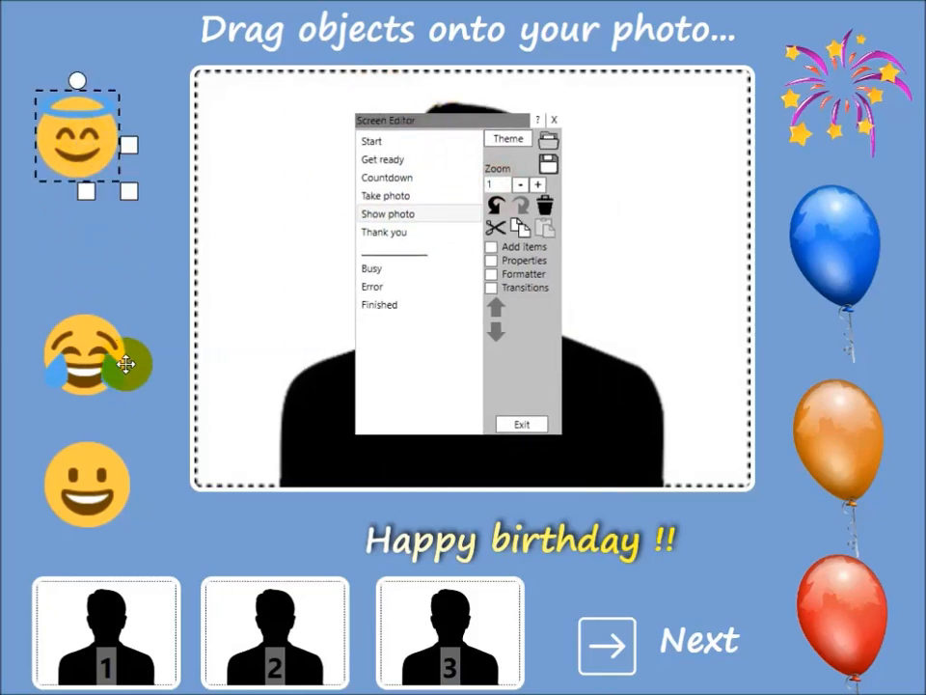
drag(102, 323, 96, 277)
drag(87, 482, 79, 396)
- Nudge the fireworks and balloons, select all four together, and shrink them slightly as a group
drag(806, 132, 806, 133)
drag(838, 97, 840, 94)
drag(836, 221, 845, 221)
click(840, 445)
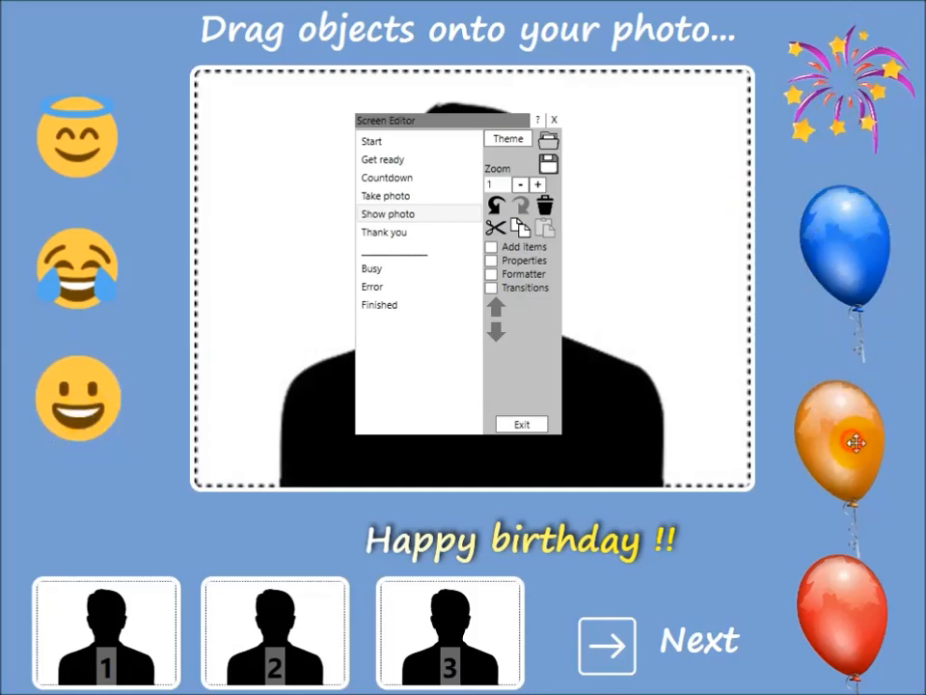
click(853, 622)
click(857, 472)
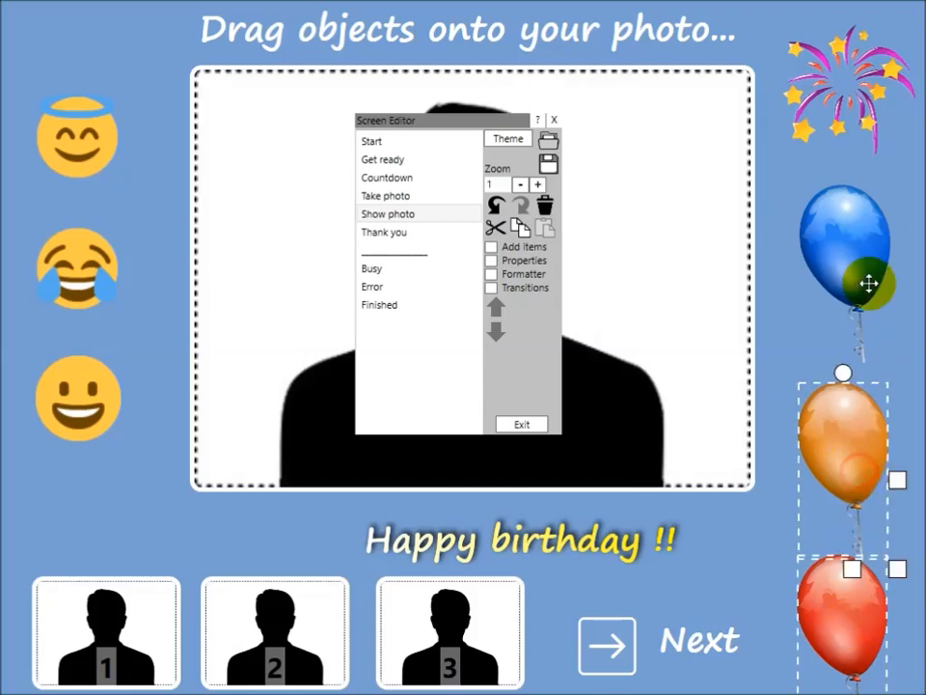
click(868, 253)
click(876, 118)
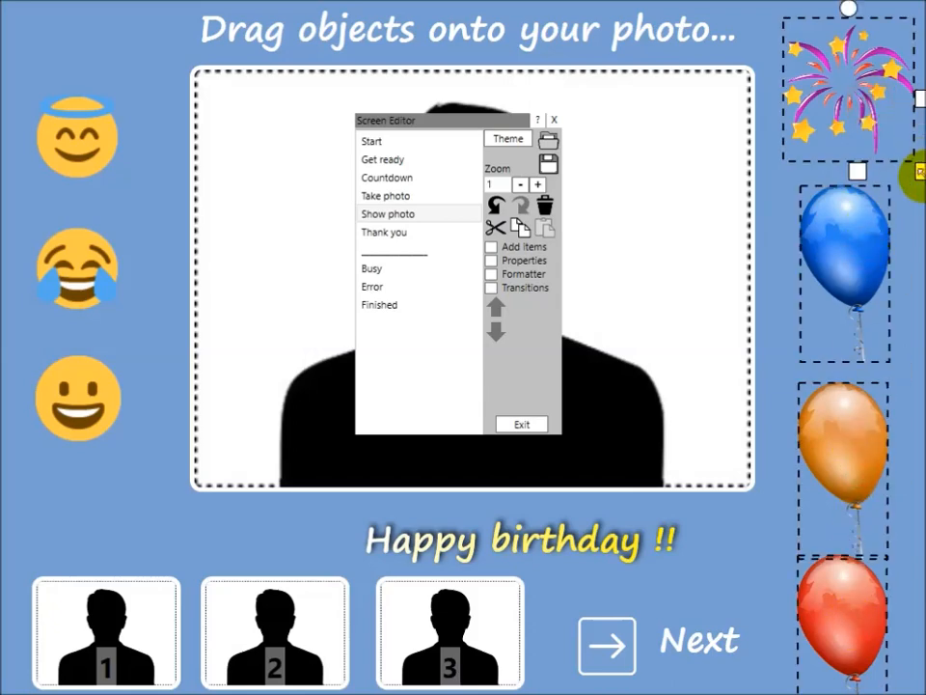
click(913, 174)
drag(921, 174, 912, 166)
click(922, 277)
- Space the fireworks and three balloons evenly in a column beside the main photo, and move the birthday label to sit centred beneath it
drag(870, 99, 869, 116)
drag(855, 264, 863, 252)
drag(862, 465, 878, 420)
drag(840, 632, 862, 592)
drag(550, 546, 500, 546)
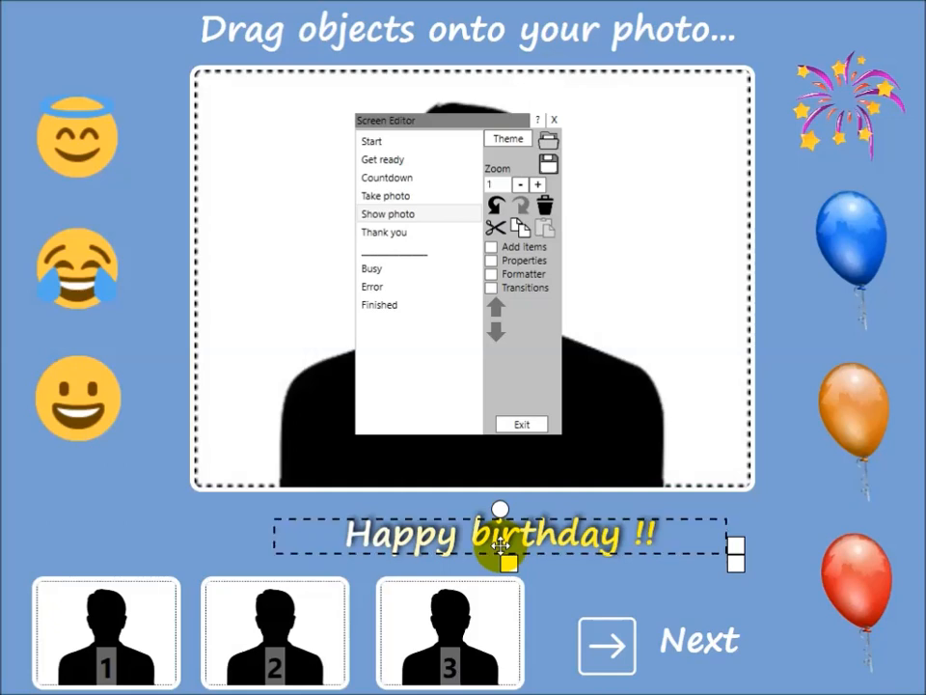
- Exit the screen editor and save the current event
click(539, 427)
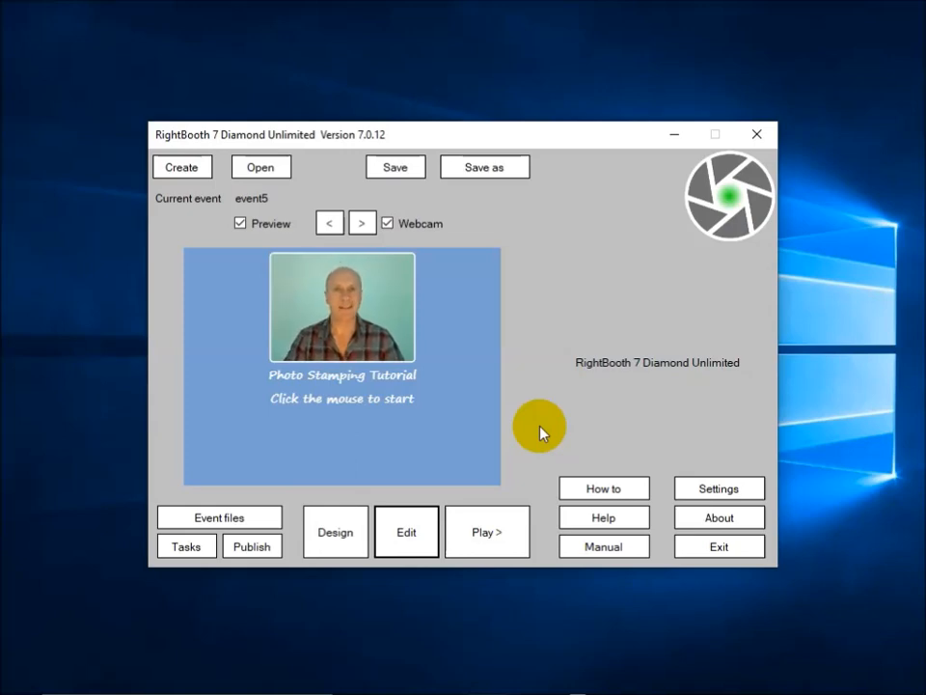
click(411, 169)
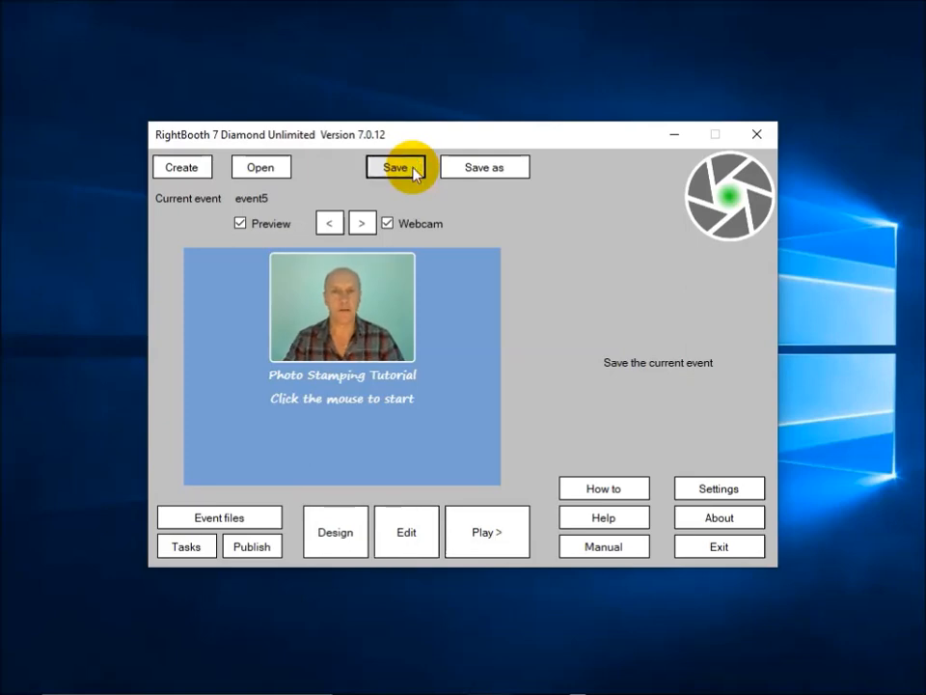
- Play the event and begin a photo session from its start screen
click(490, 532)
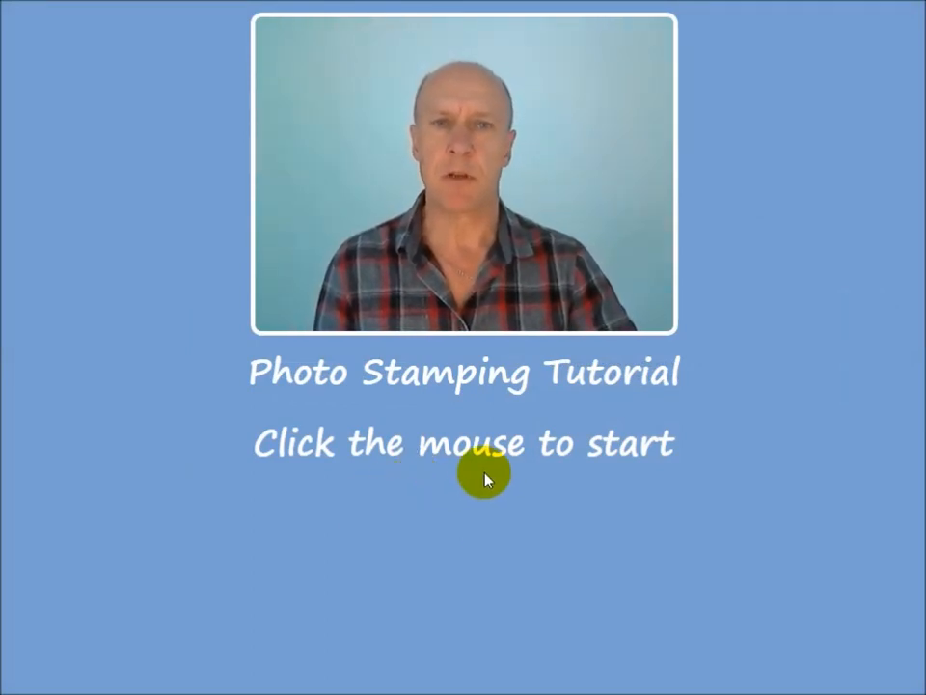
click(487, 480)
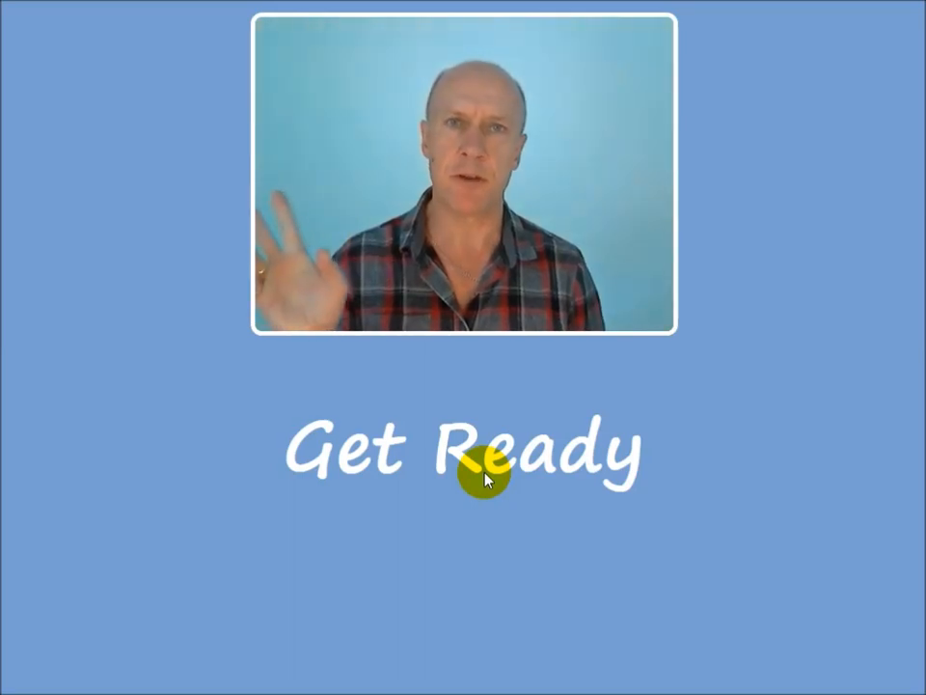